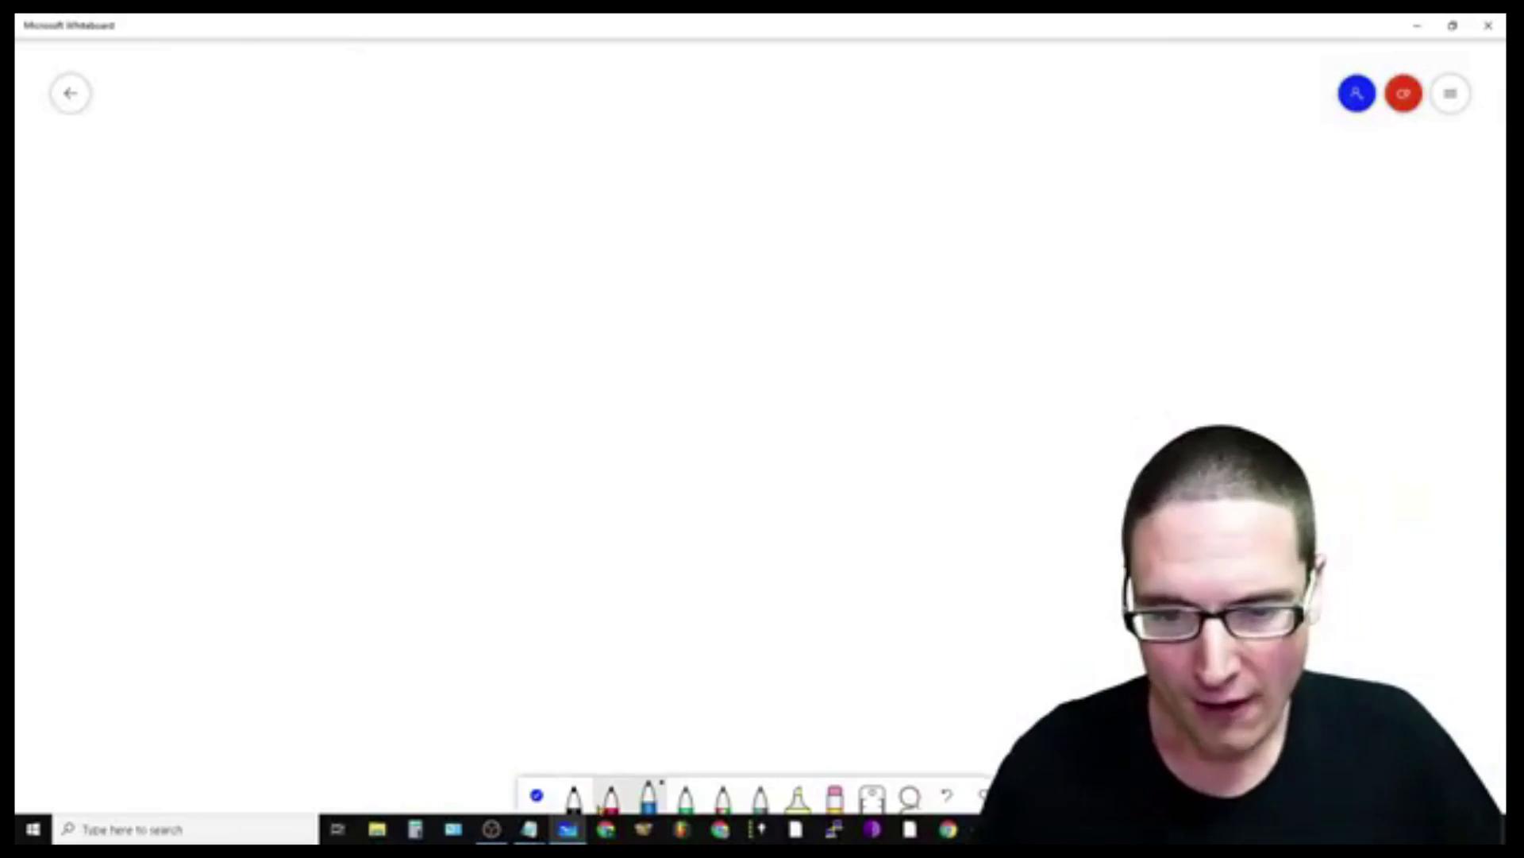
# Step: Add the heading 'GOOGLE MY BUSINESS' as a text box at the board's top-left
pyautogui.click(575, 796)
pyautogui.click(648, 796)
pyautogui.rightClick(181, 135)
pyautogui.click(194, 90)
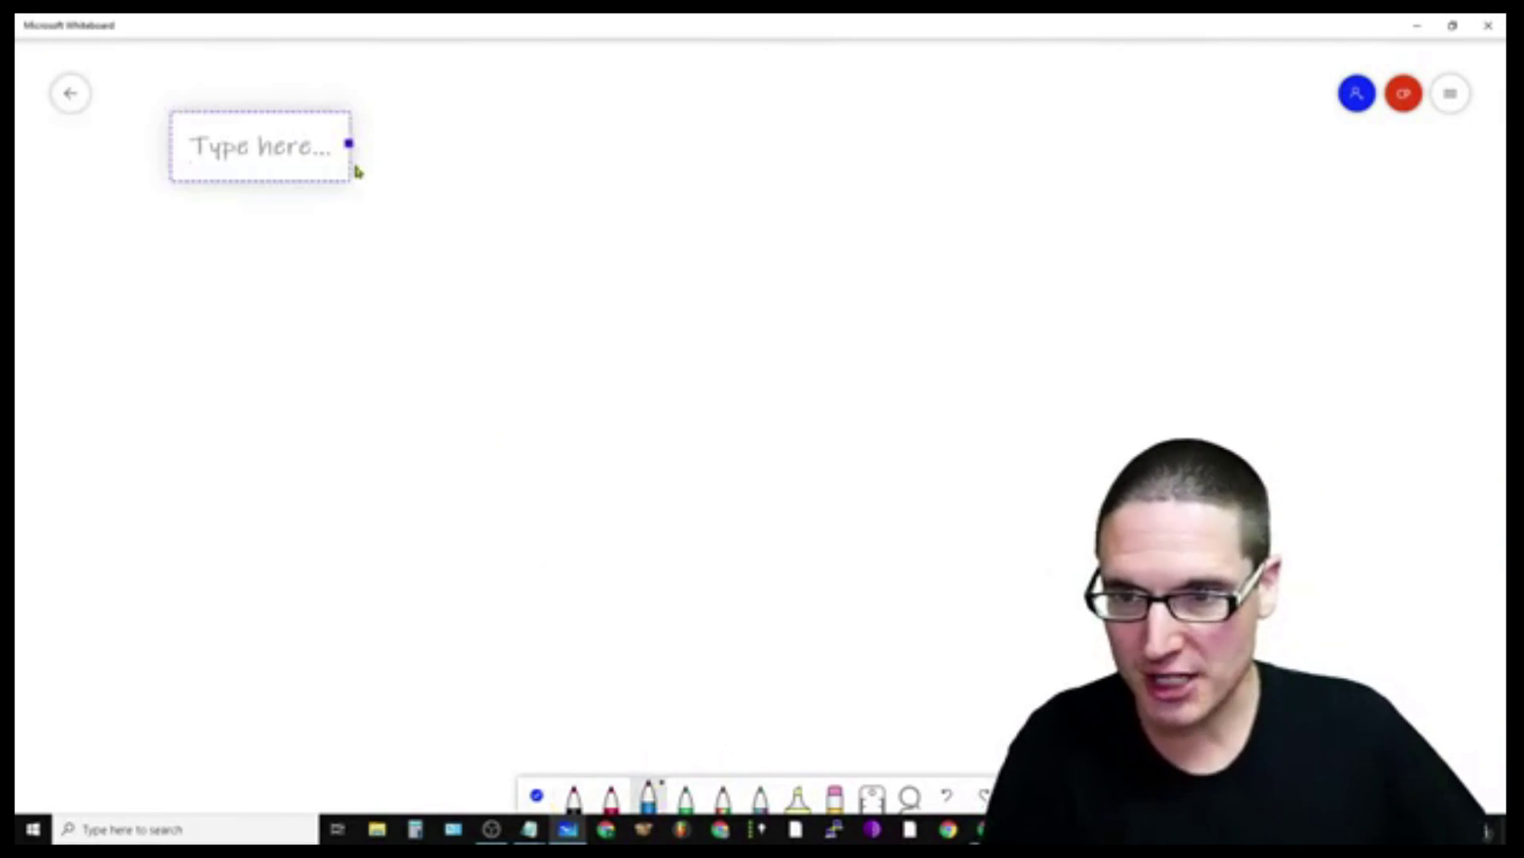
pyautogui.write('GMB /')
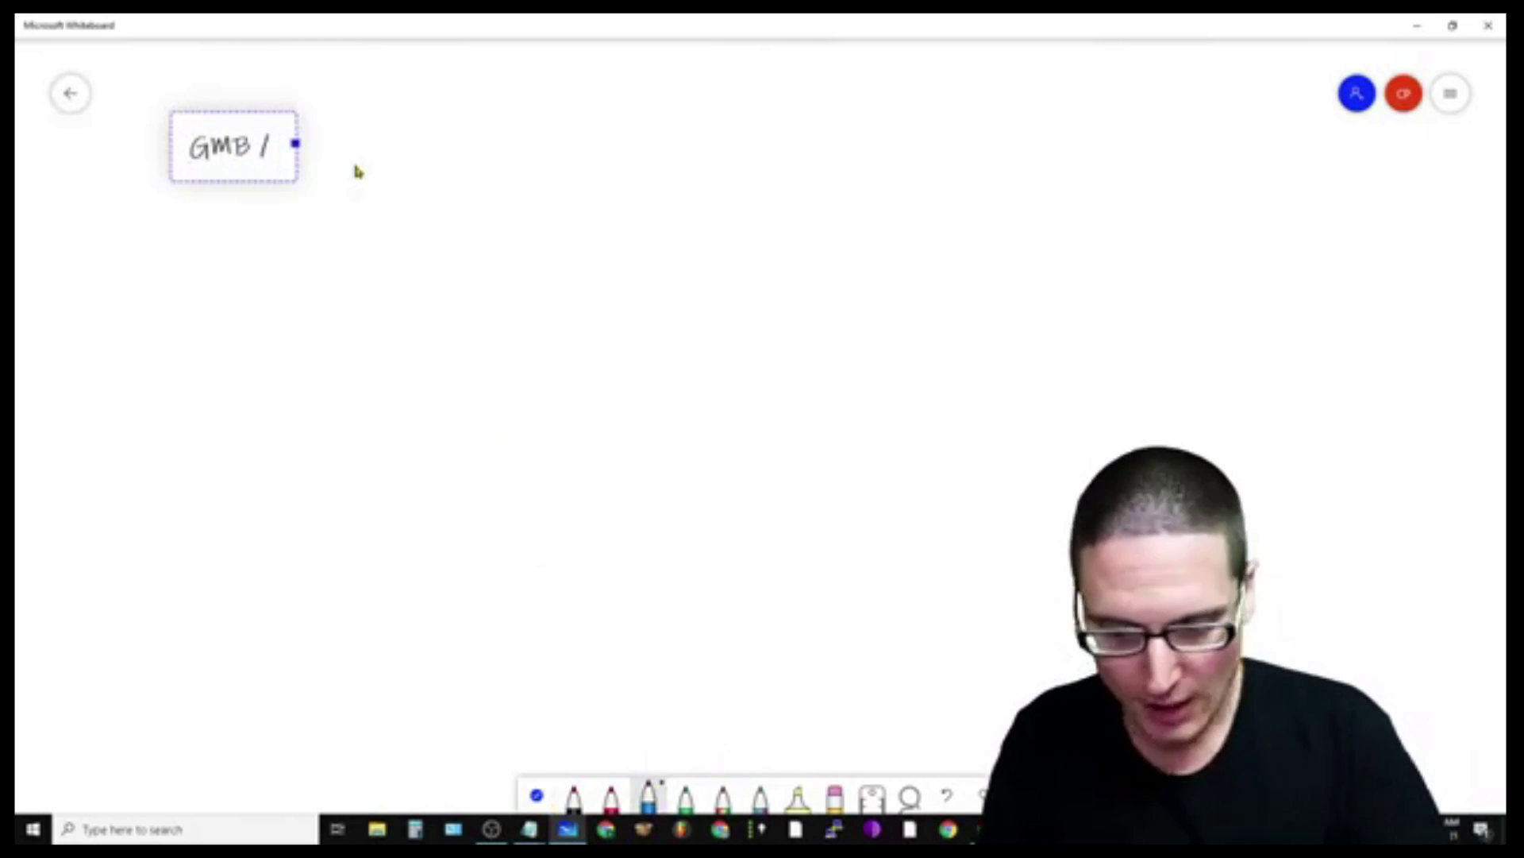
pyautogui.press('BackSpace')
pyautogui.press('BackSpace')
pyautogui.press('BackSpace')
pyautogui.press('BackSpace')
pyautogui.press('BackSpace')
pyautogui.write('GOOGLE MY BUSINESS')
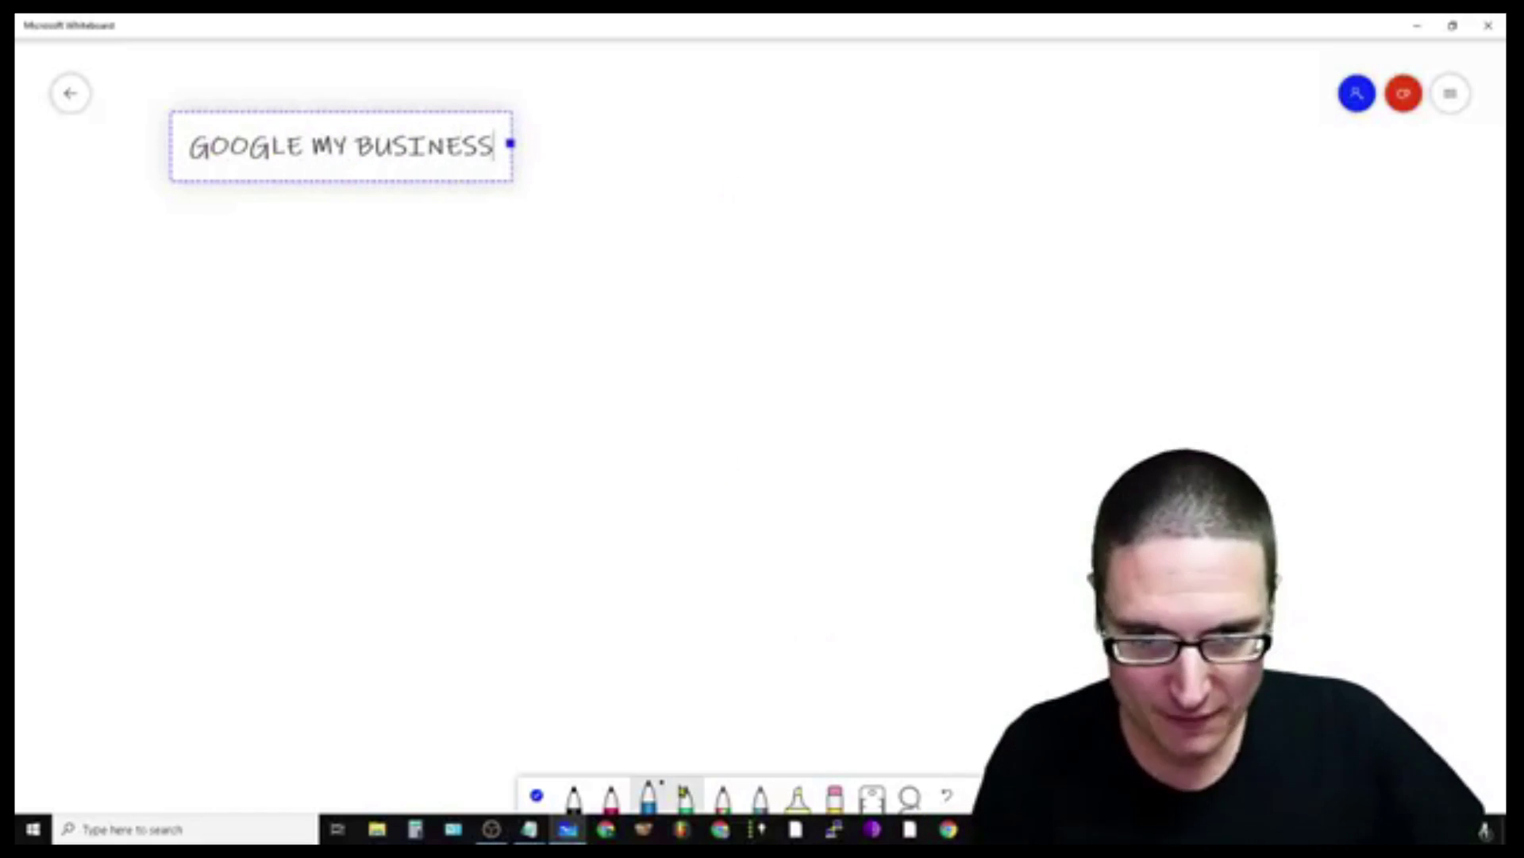
# Step: Draw a red vertical divider and add the heading 'YOUR WEBSITE.COM' on the right half
pyautogui.click(611, 798)
pyautogui.moveTo(656, 52); pyautogui.dragTo(669, 647)
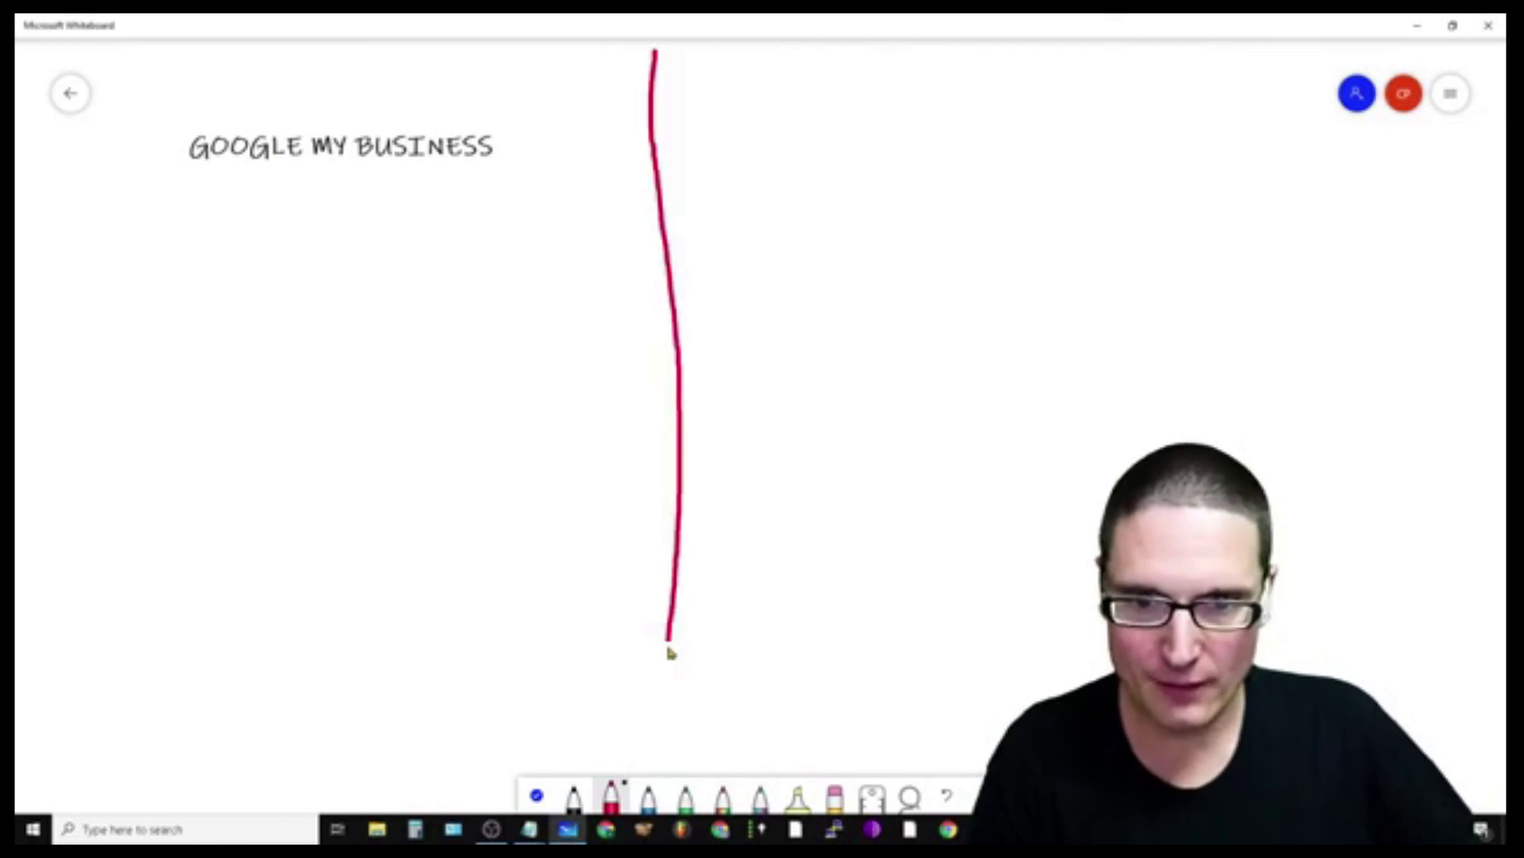
pyautogui.rightClick(764, 122)
pyautogui.click(782, 84)
pyautogui.write('WEB')
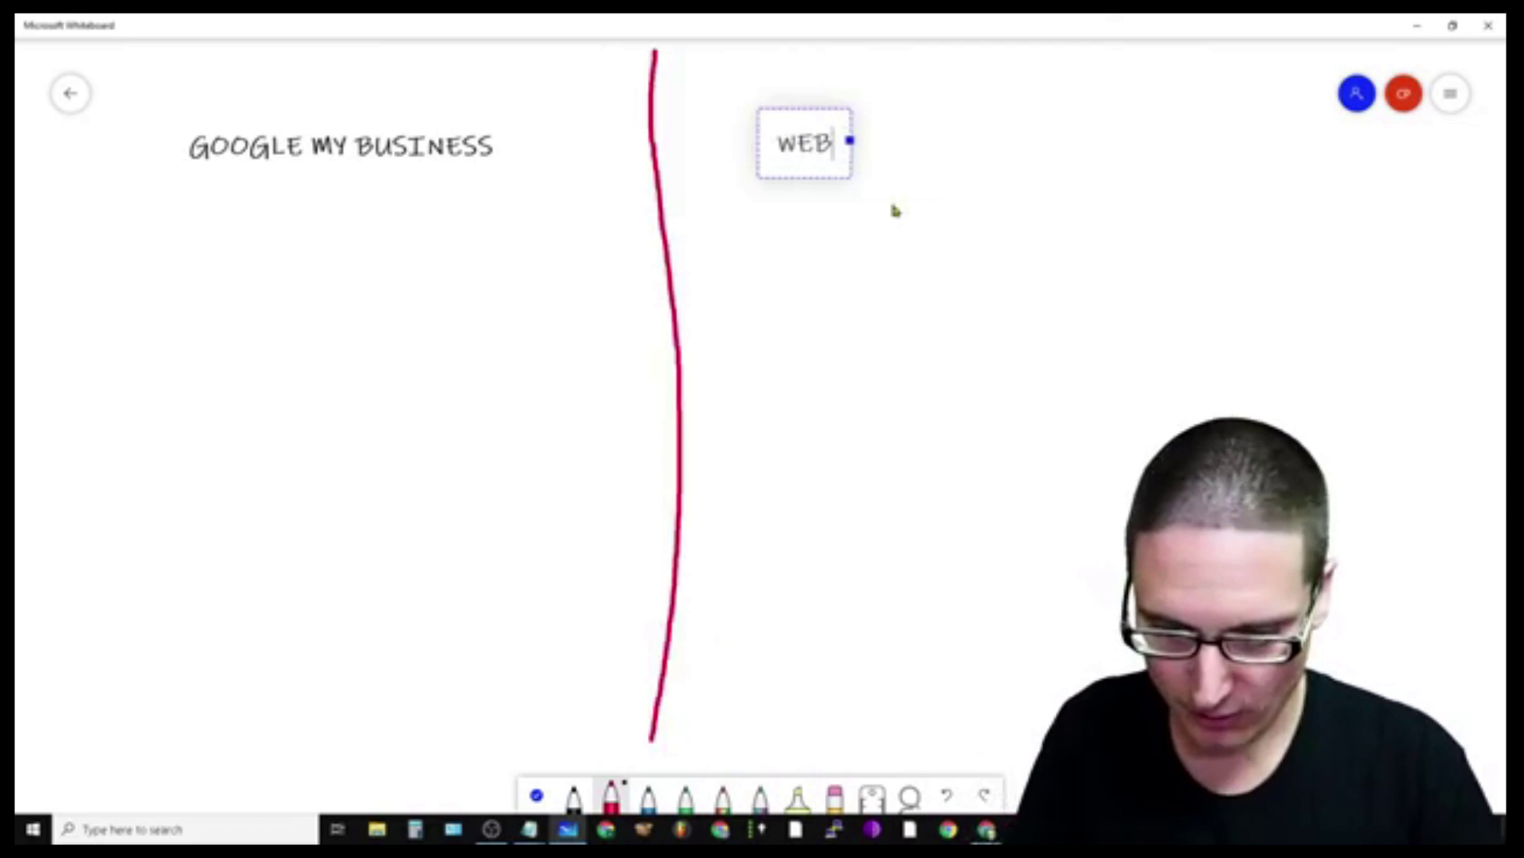
pyautogui.press('BackSpace')
pyautogui.press('BackSpace')
pyautogui.press('BackSpace')
pyautogui.write('YOUR WEBSITE')
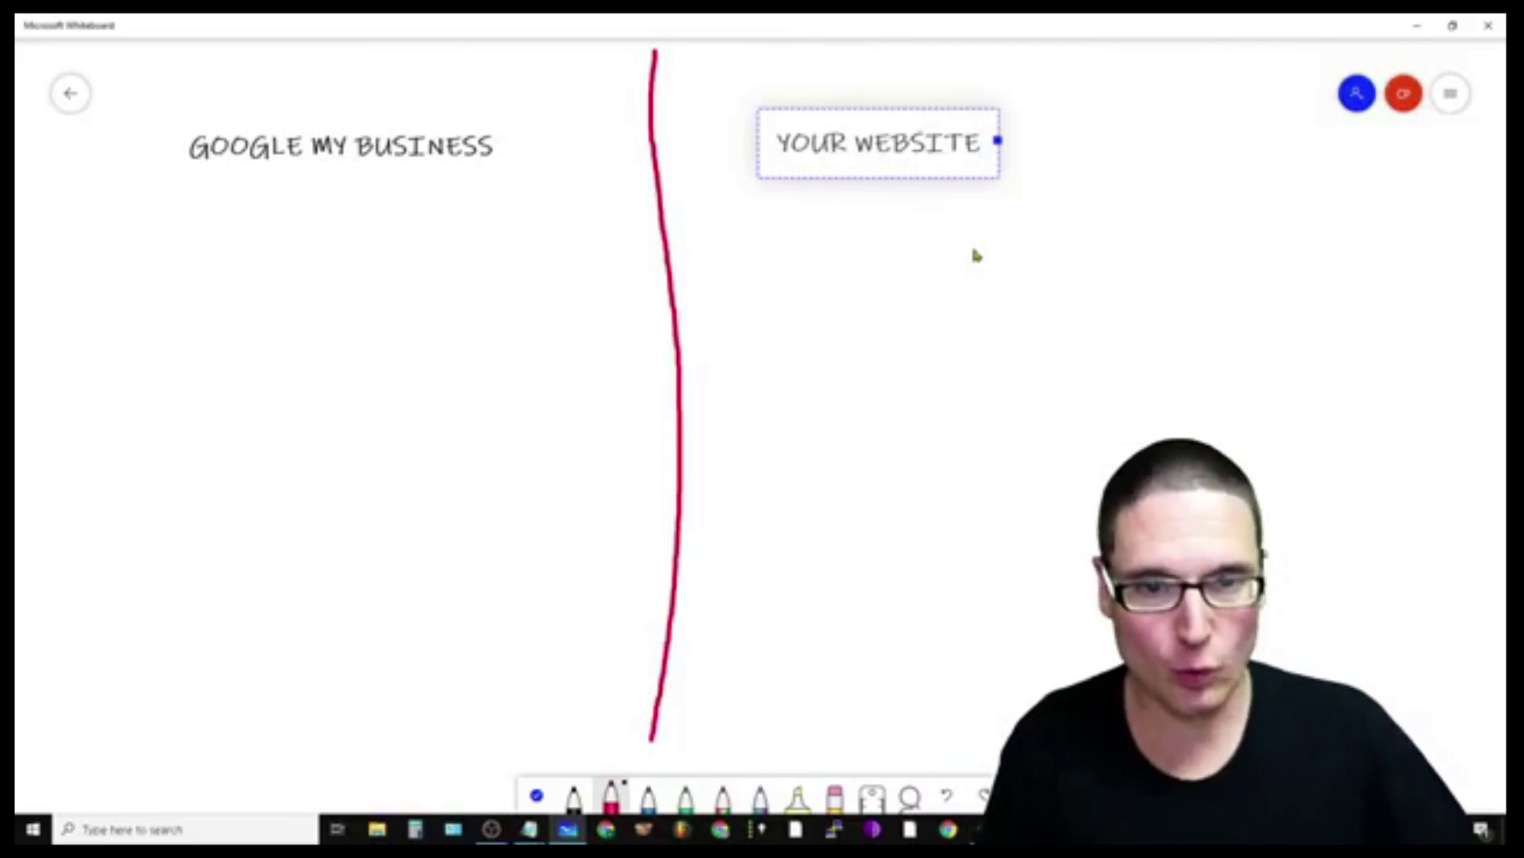
pyautogui.write('.COM')
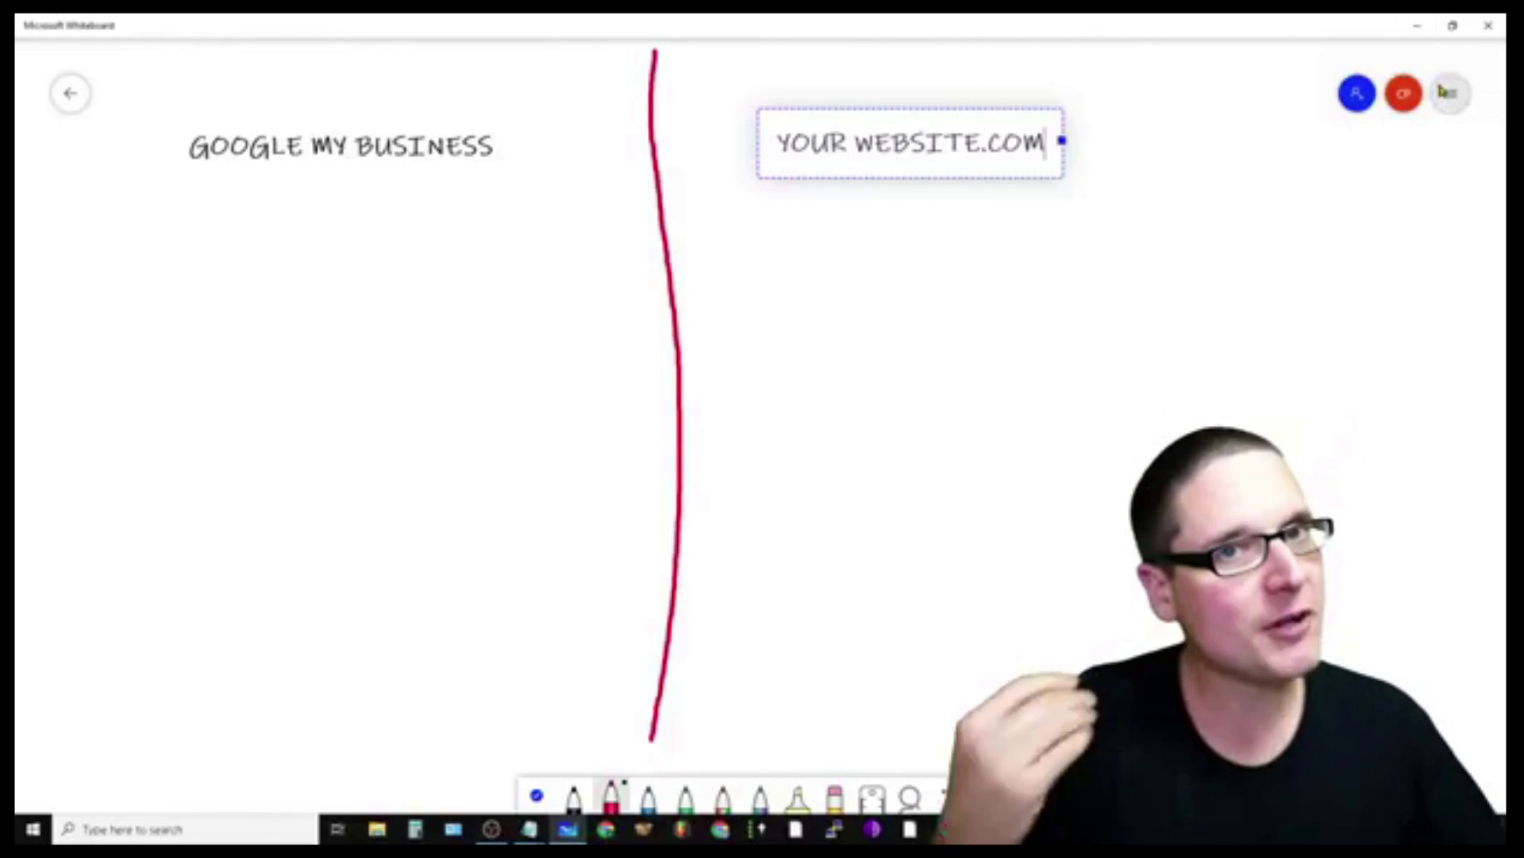
pyautogui.click(1419, 26)
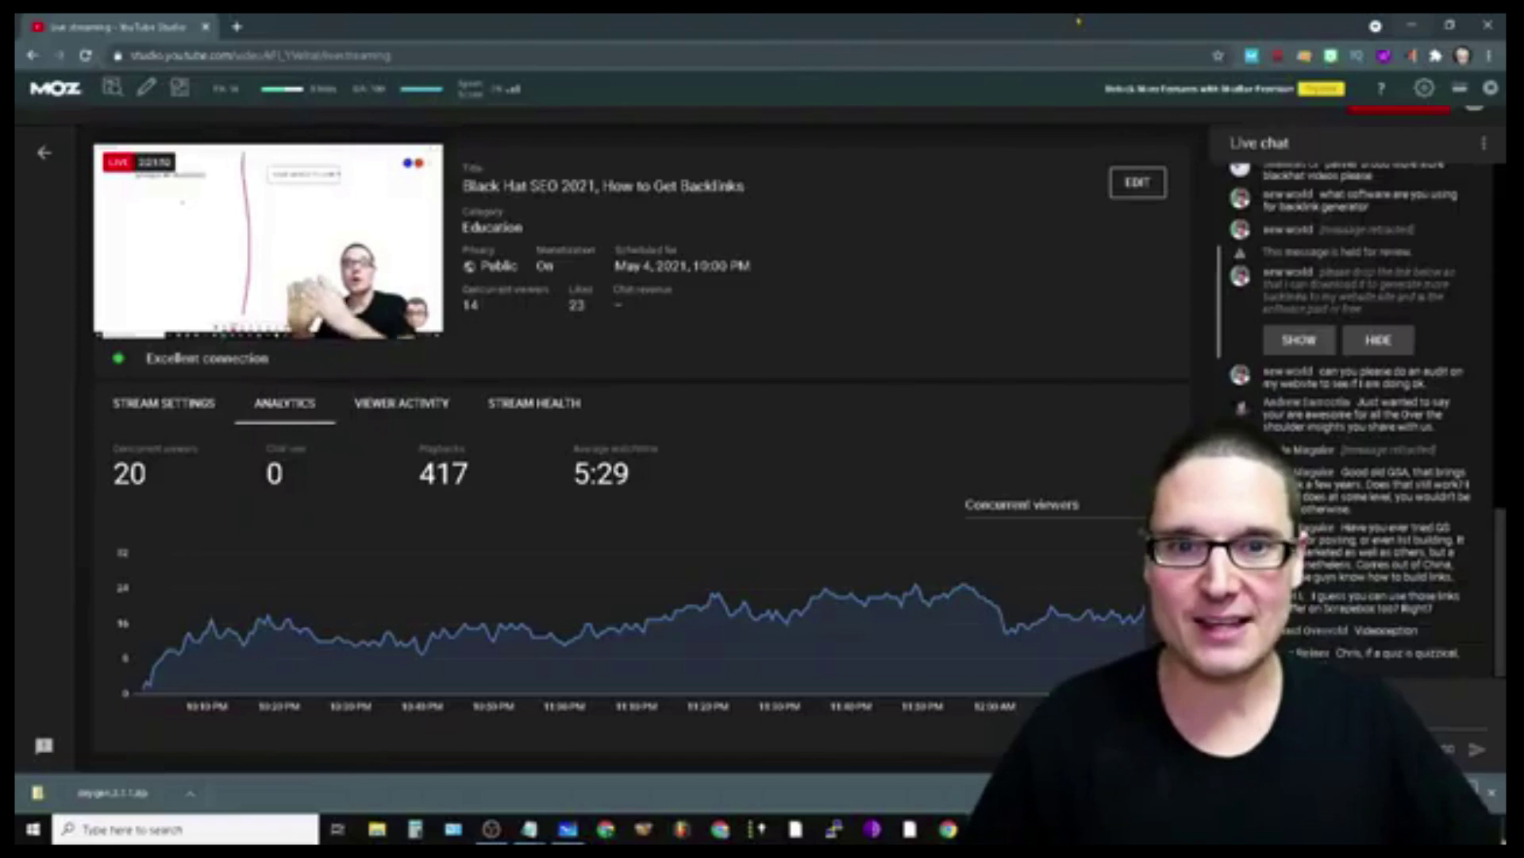
pyautogui.hotkey('alt', 'Tab')
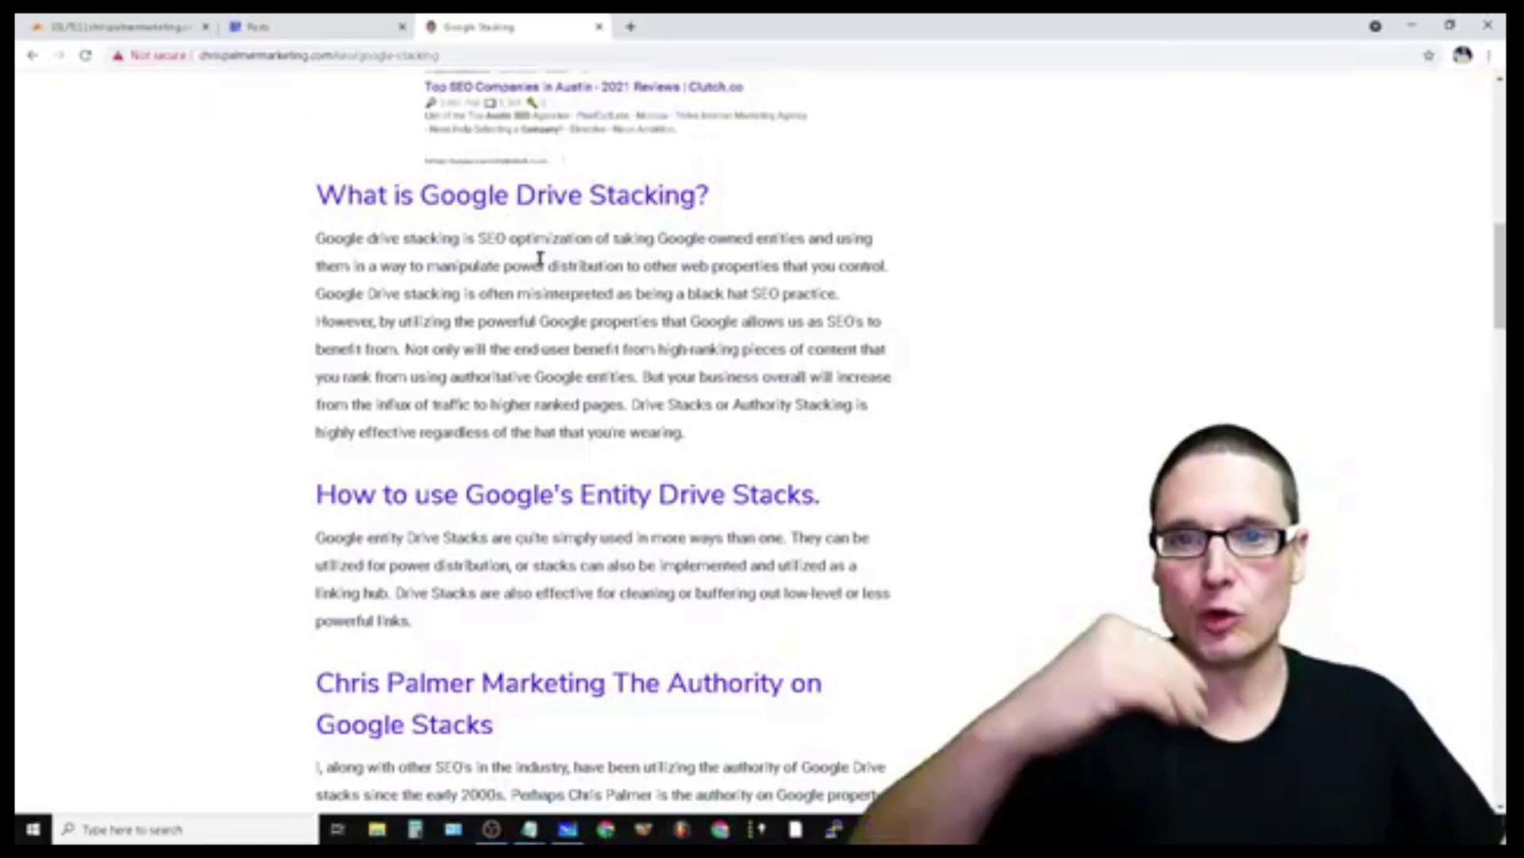
pyautogui.click(274, 27)
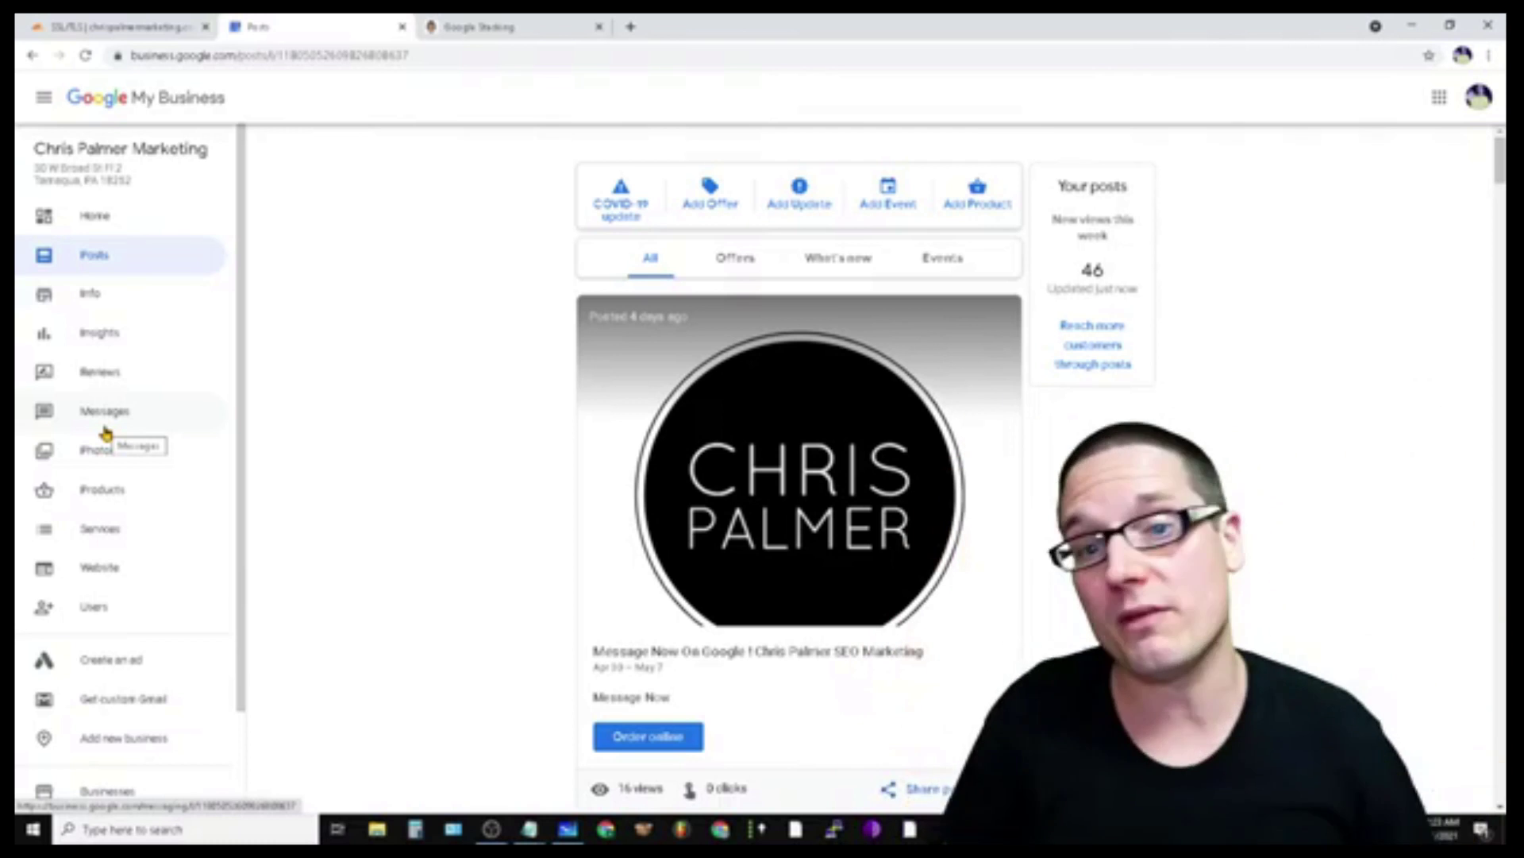
pyautogui.click(500, 27)
pyautogui.scroll(15, 717, 221)
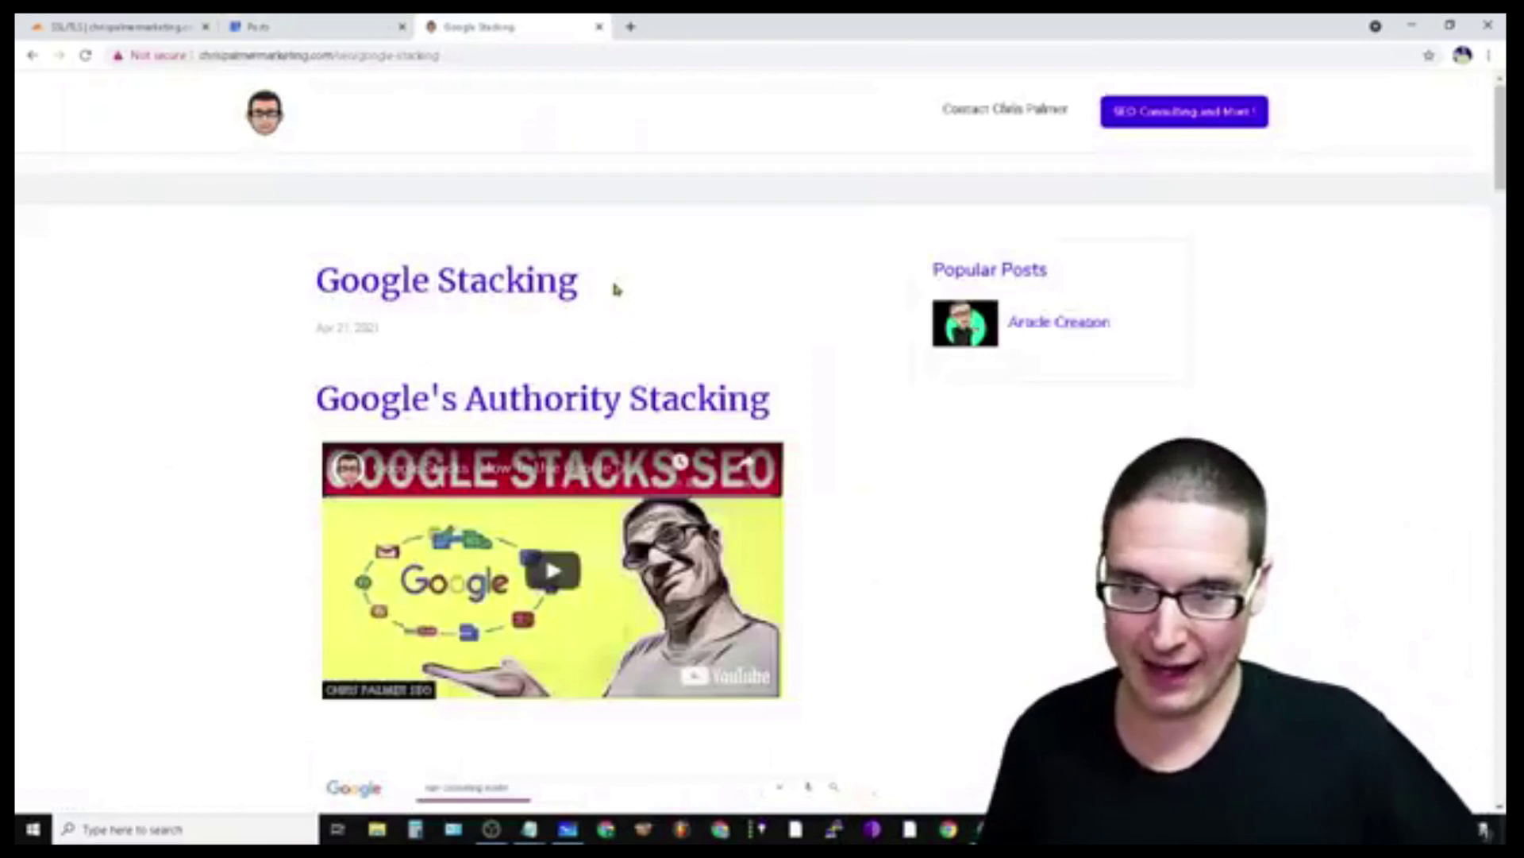
pyautogui.moveTo(616, 289); pyautogui.dragTo(321, 278)
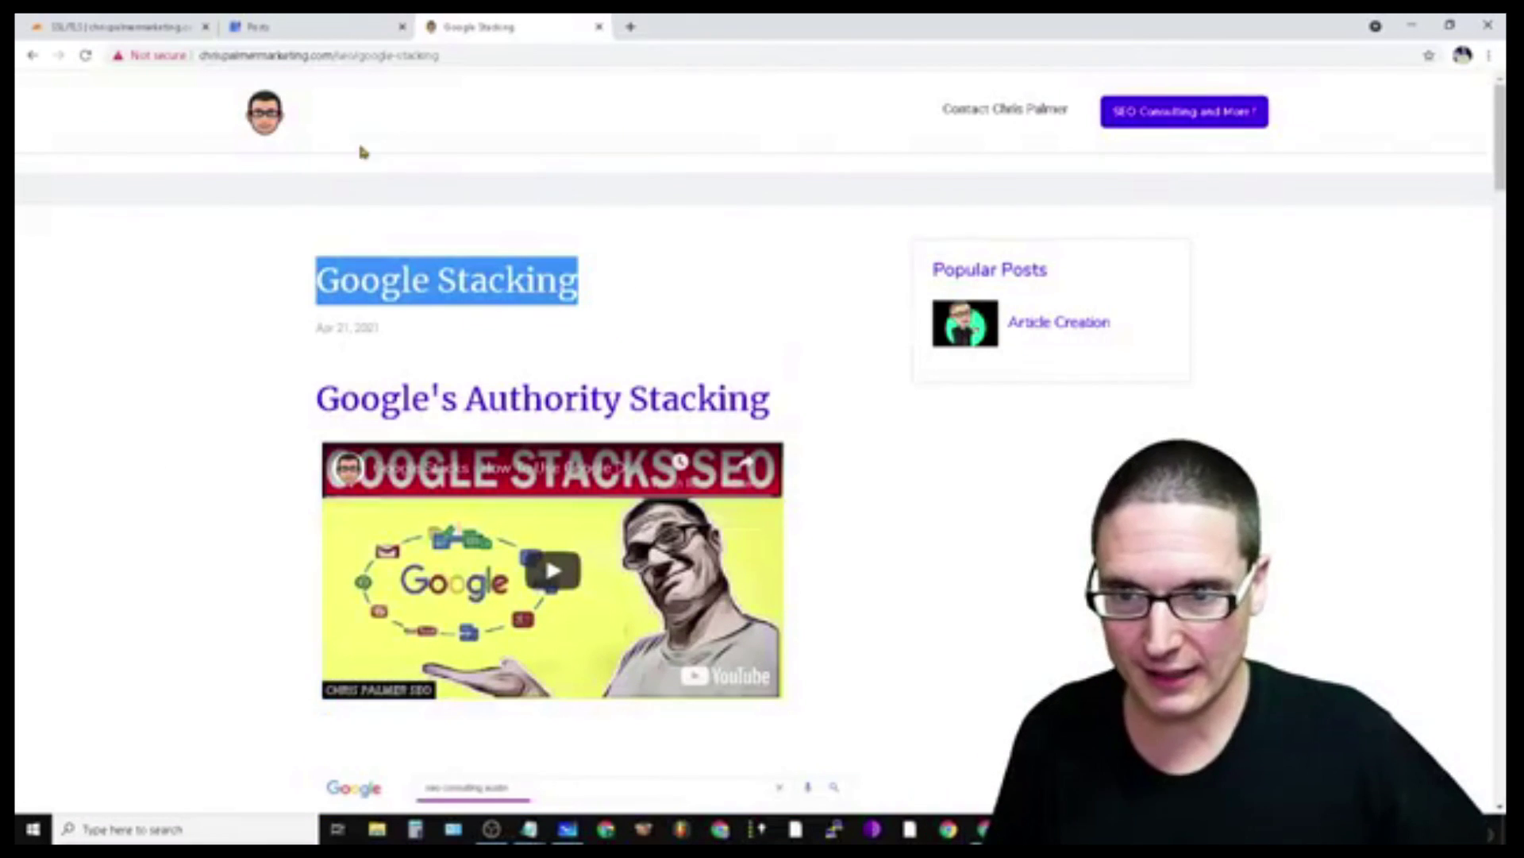
pyautogui.click(339, 23)
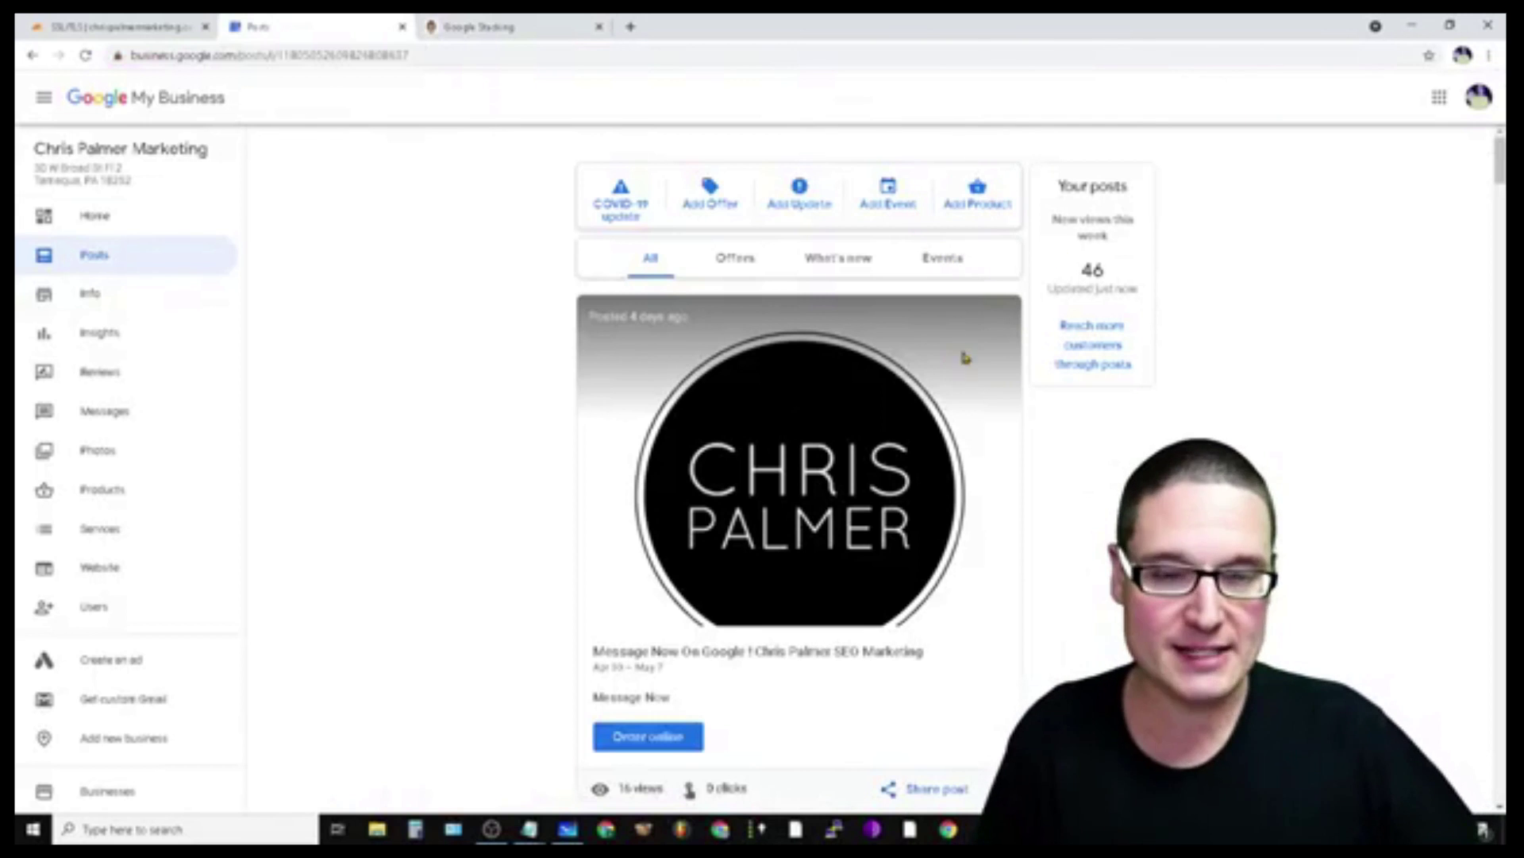
pyautogui.hotkey('alt', 'Tab')
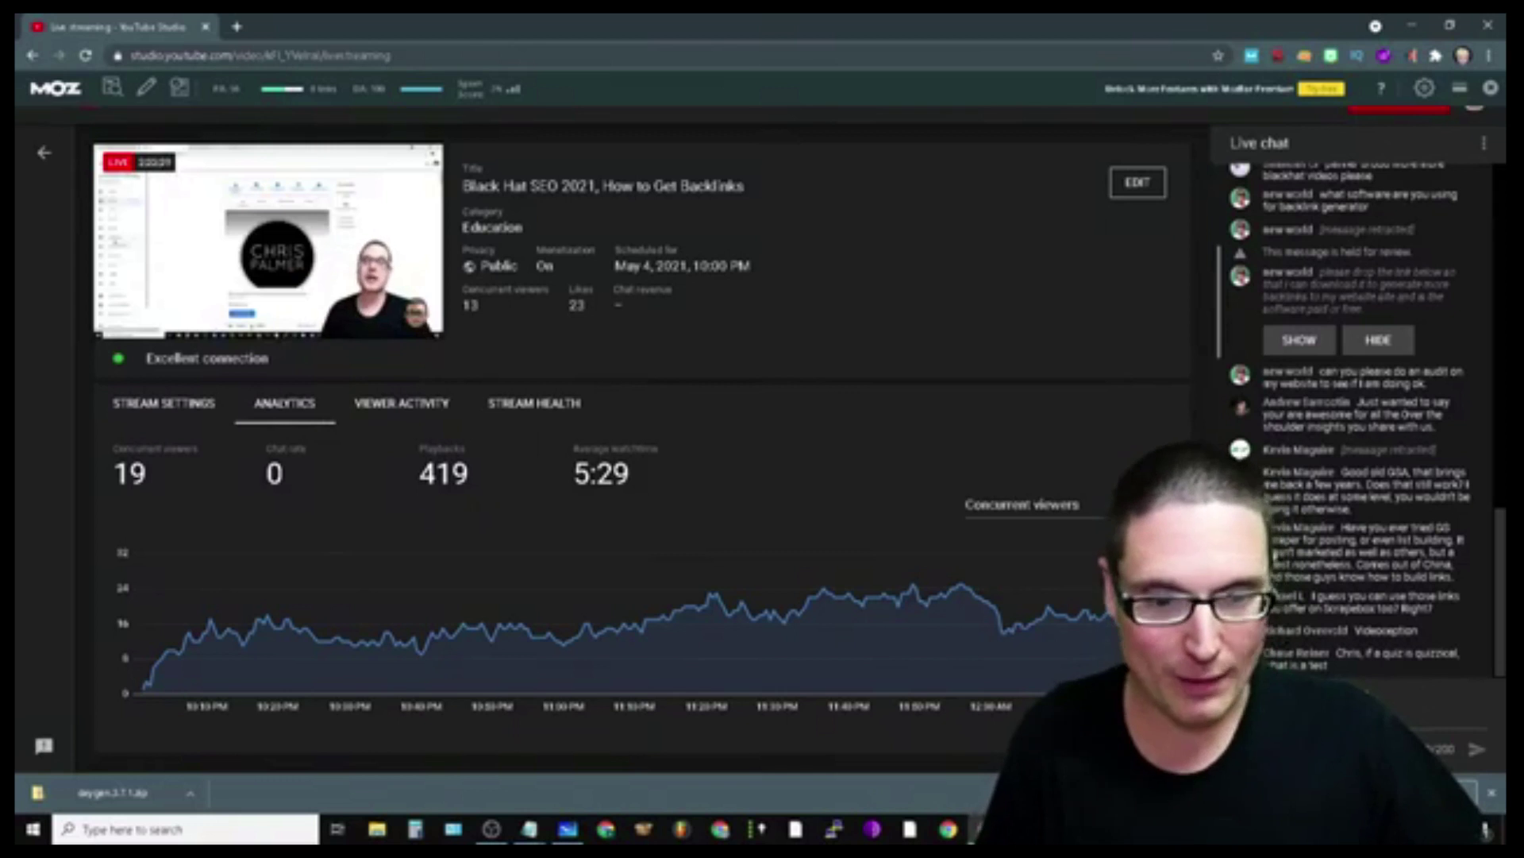
pyautogui.moveTo(987, 829)
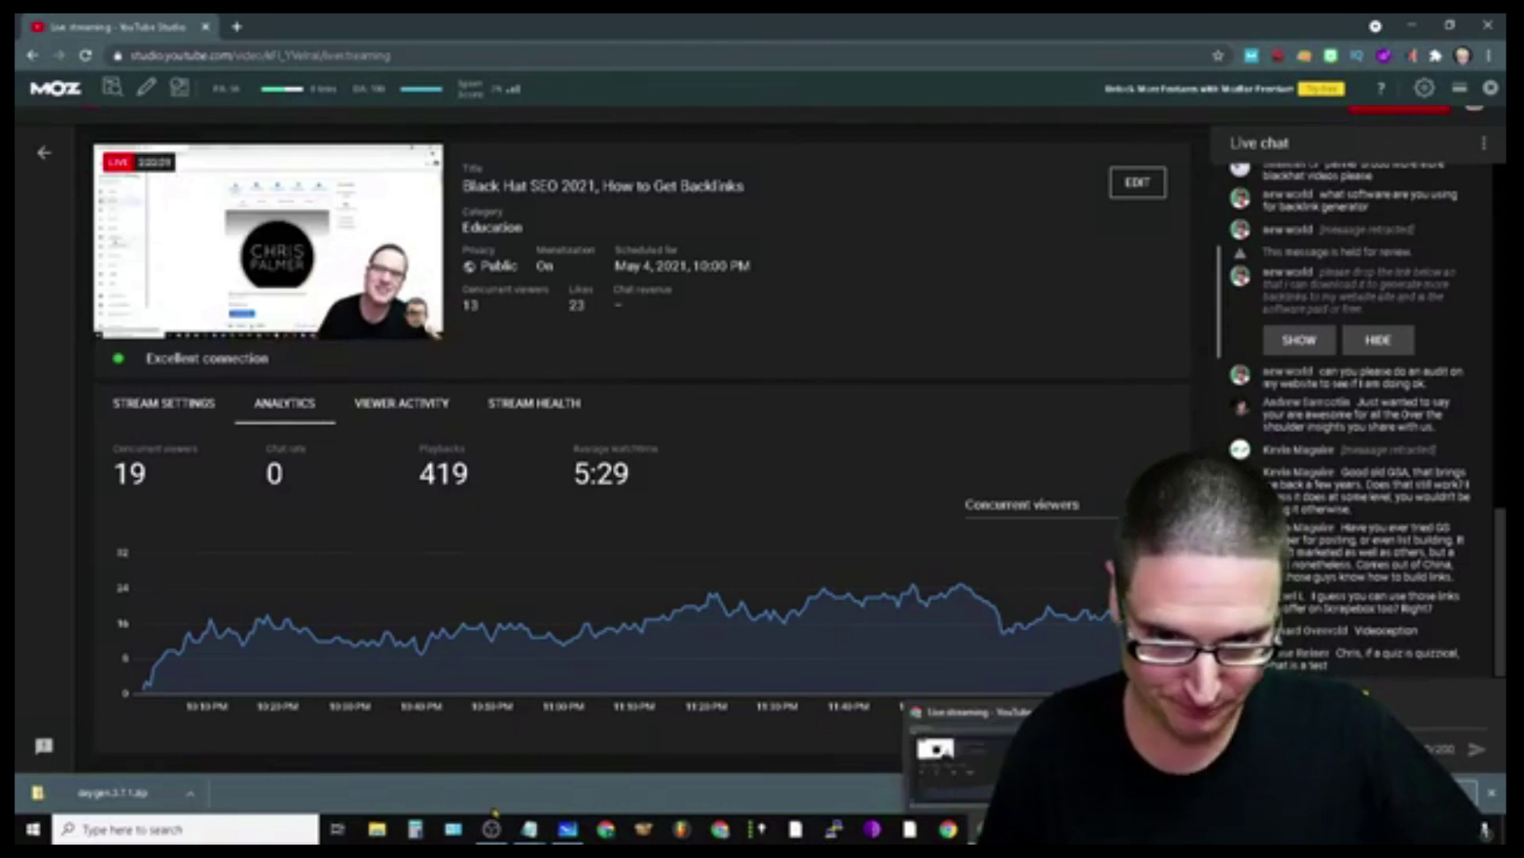
pyautogui.click(567, 829)
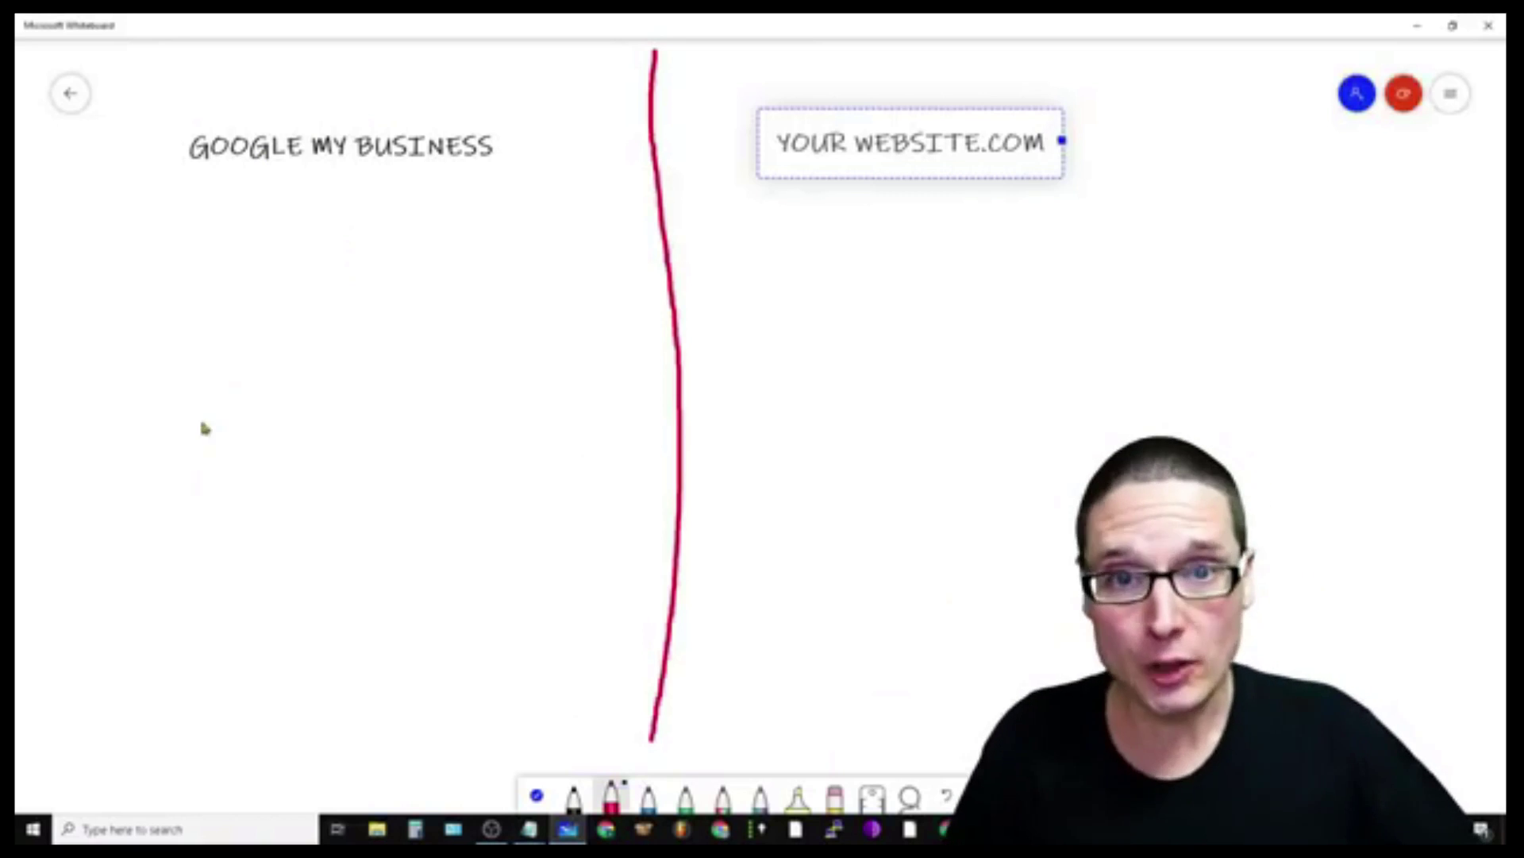
# Step: Draw a red page outline under YOUR WEBSITE.COM titled 'GOOGLE STACKING', with an inner box below the title
pyautogui.click(810, 225)
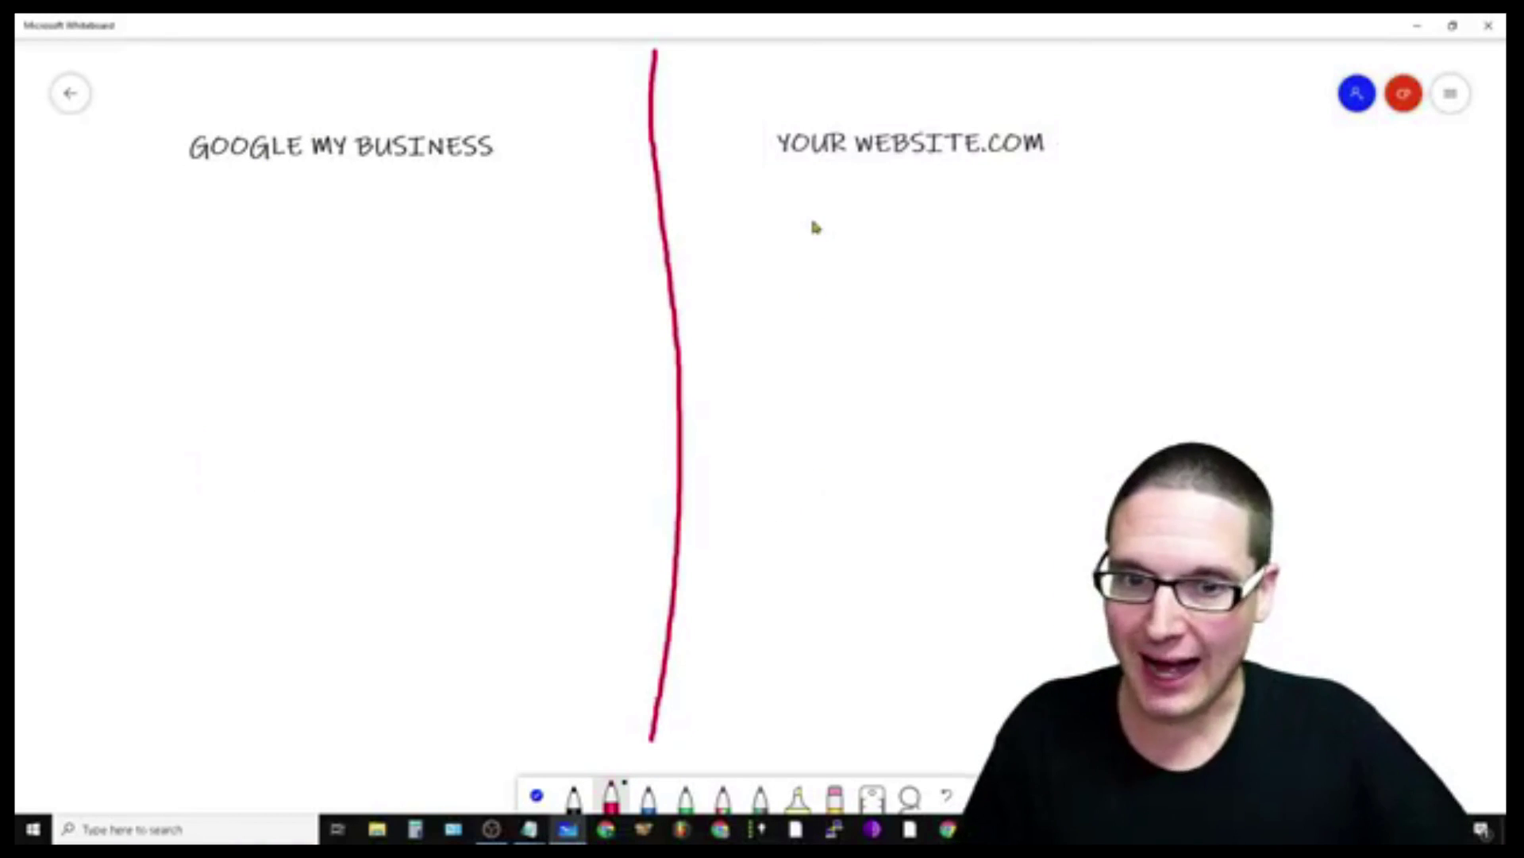
pyautogui.moveTo(811, 224)
pyautogui.mouseDown()
pyautogui.moveTo(793, 359)
pyautogui.moveTo(926, 666)
pyautogui.mouseUp()
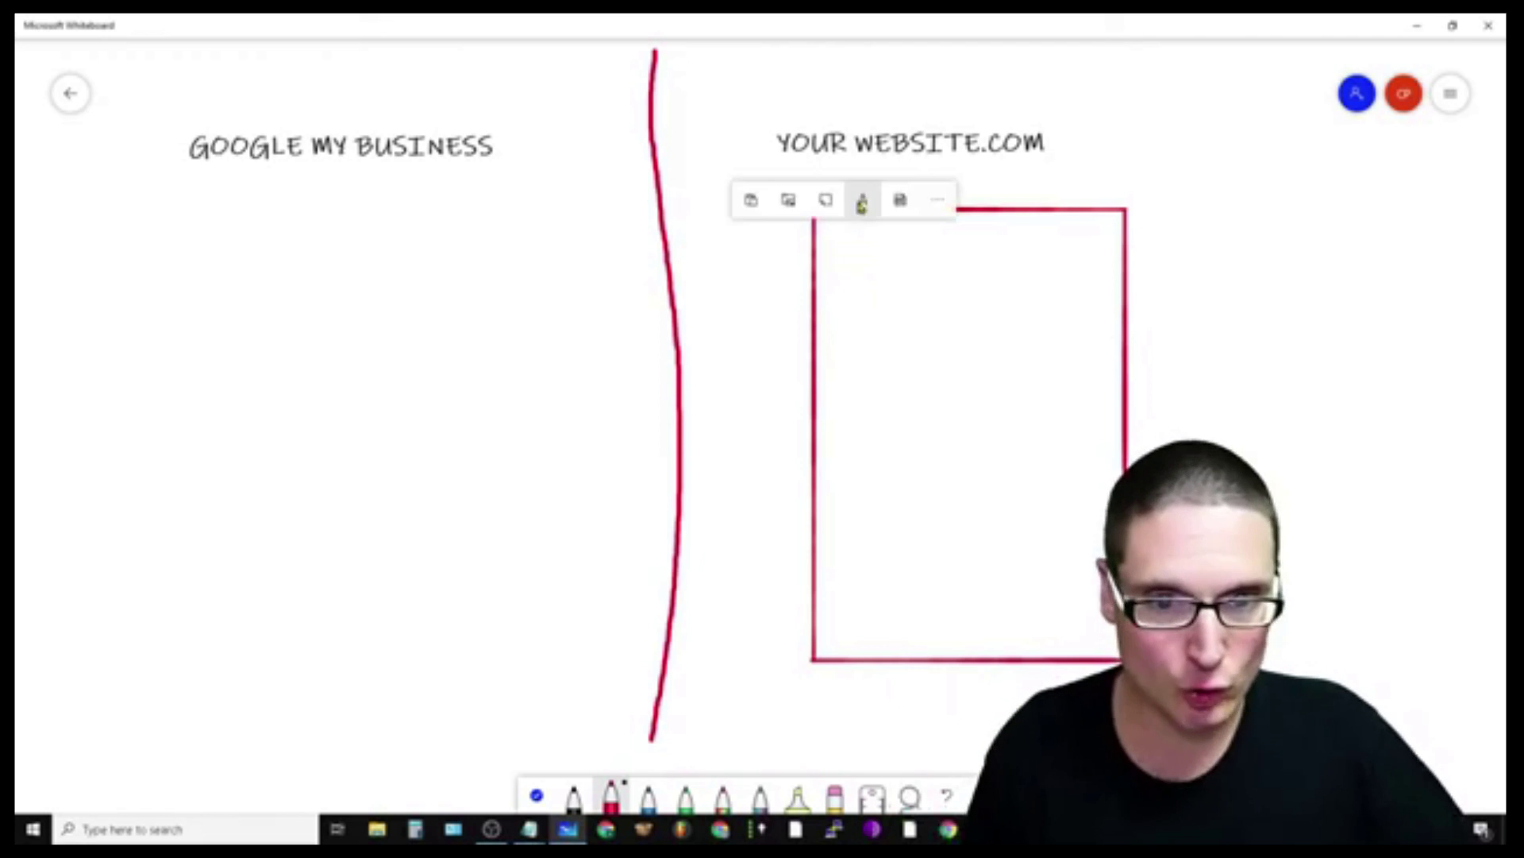
pyautogui.click(862, 200)
pyautogui.write('GOOGLE S')
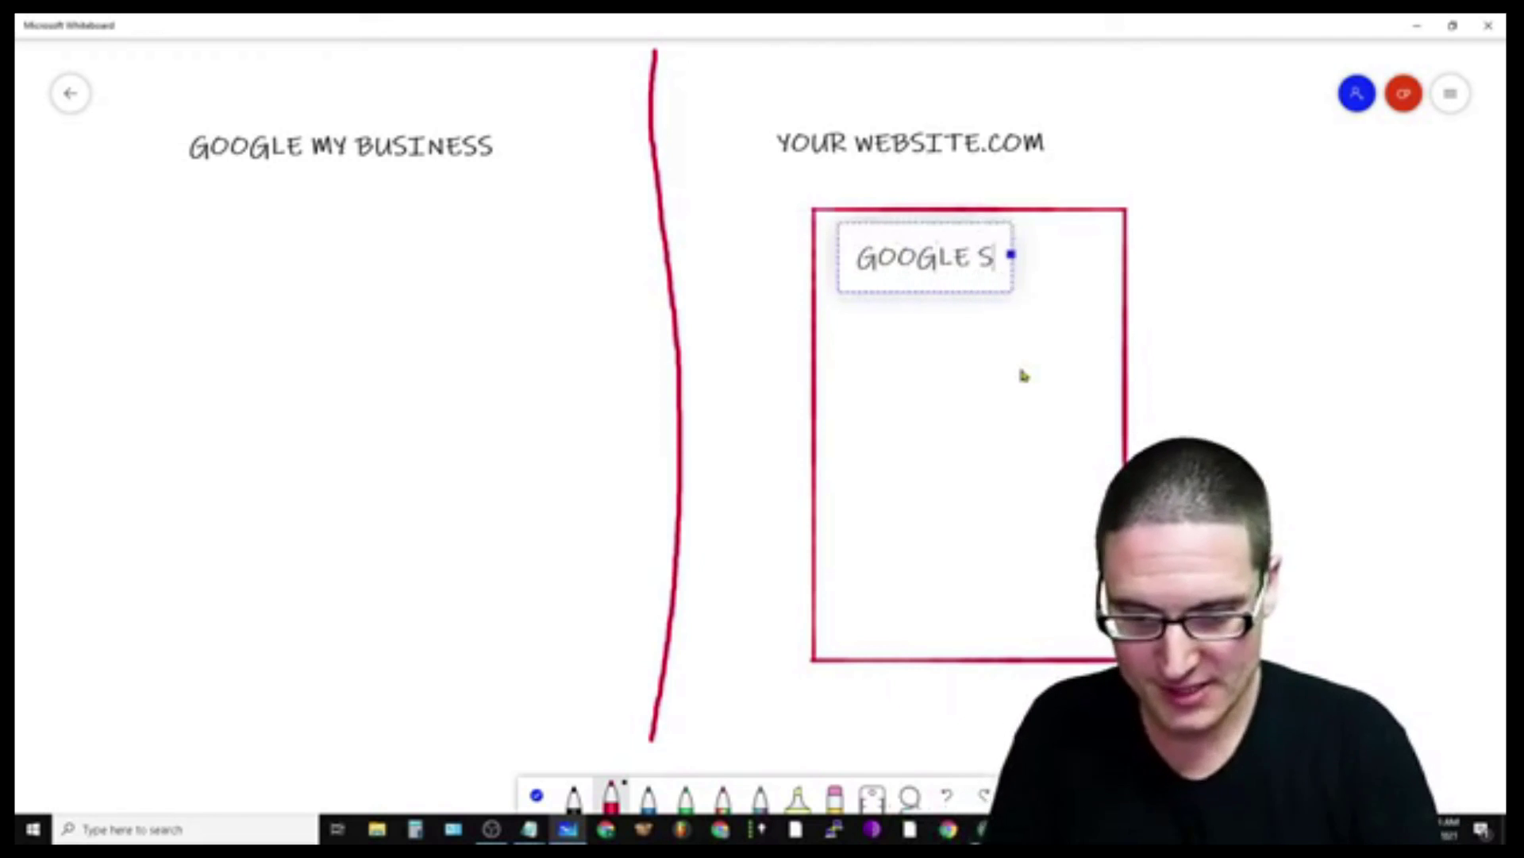
pyautogui.write('TACKING')
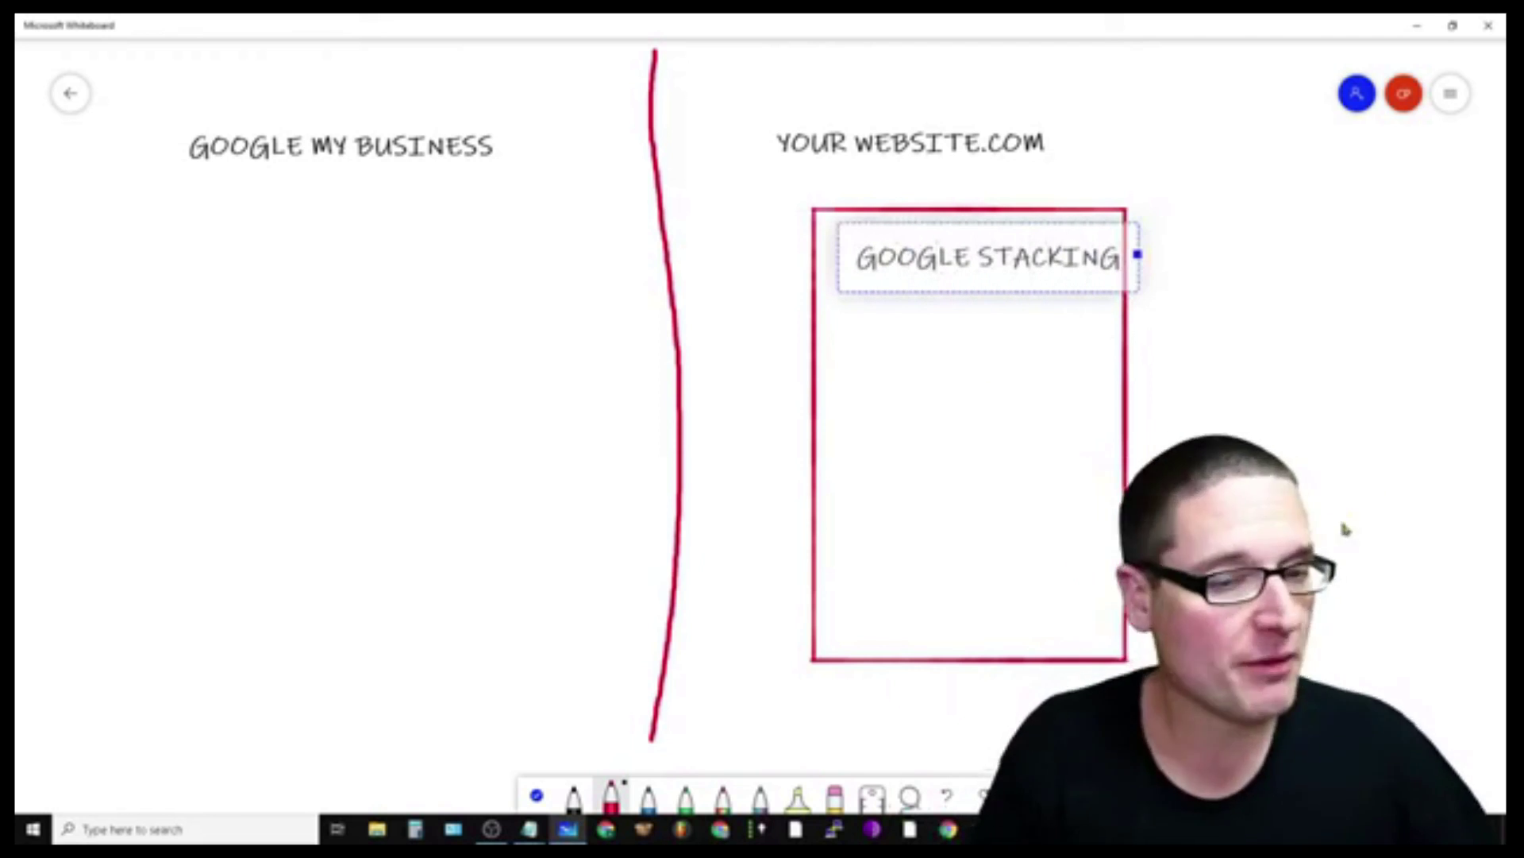
pyautogui.click(1342, 529)
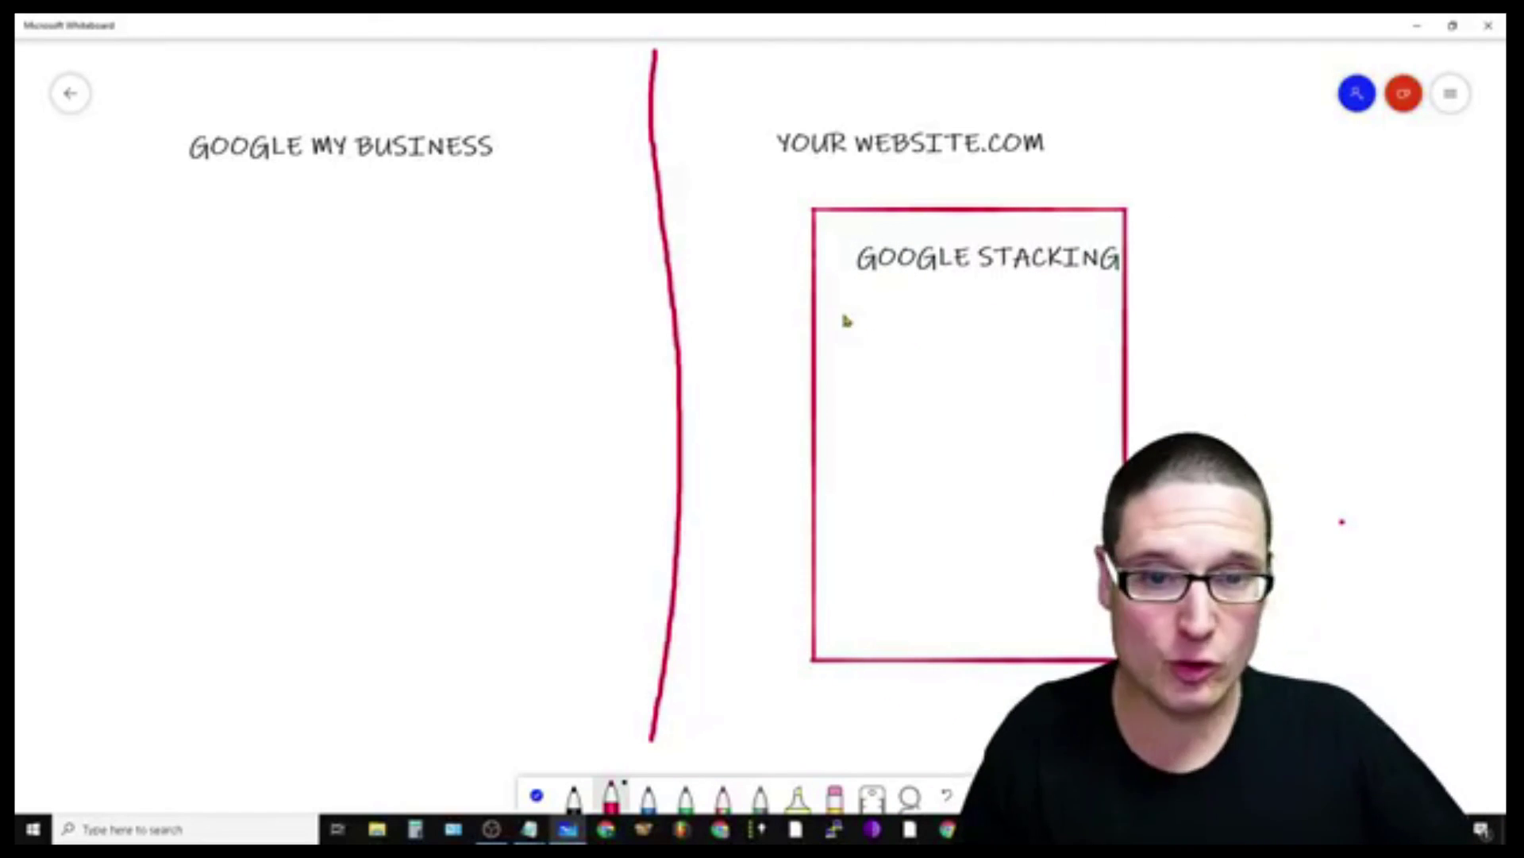
pyautogui.moveTo(837, 299)
pyautogui.mouseDown()
pyautogui.moveTo(1021, 272)
pyautogui.moveTo(1094, 293)
pyautogui.mouseUp()
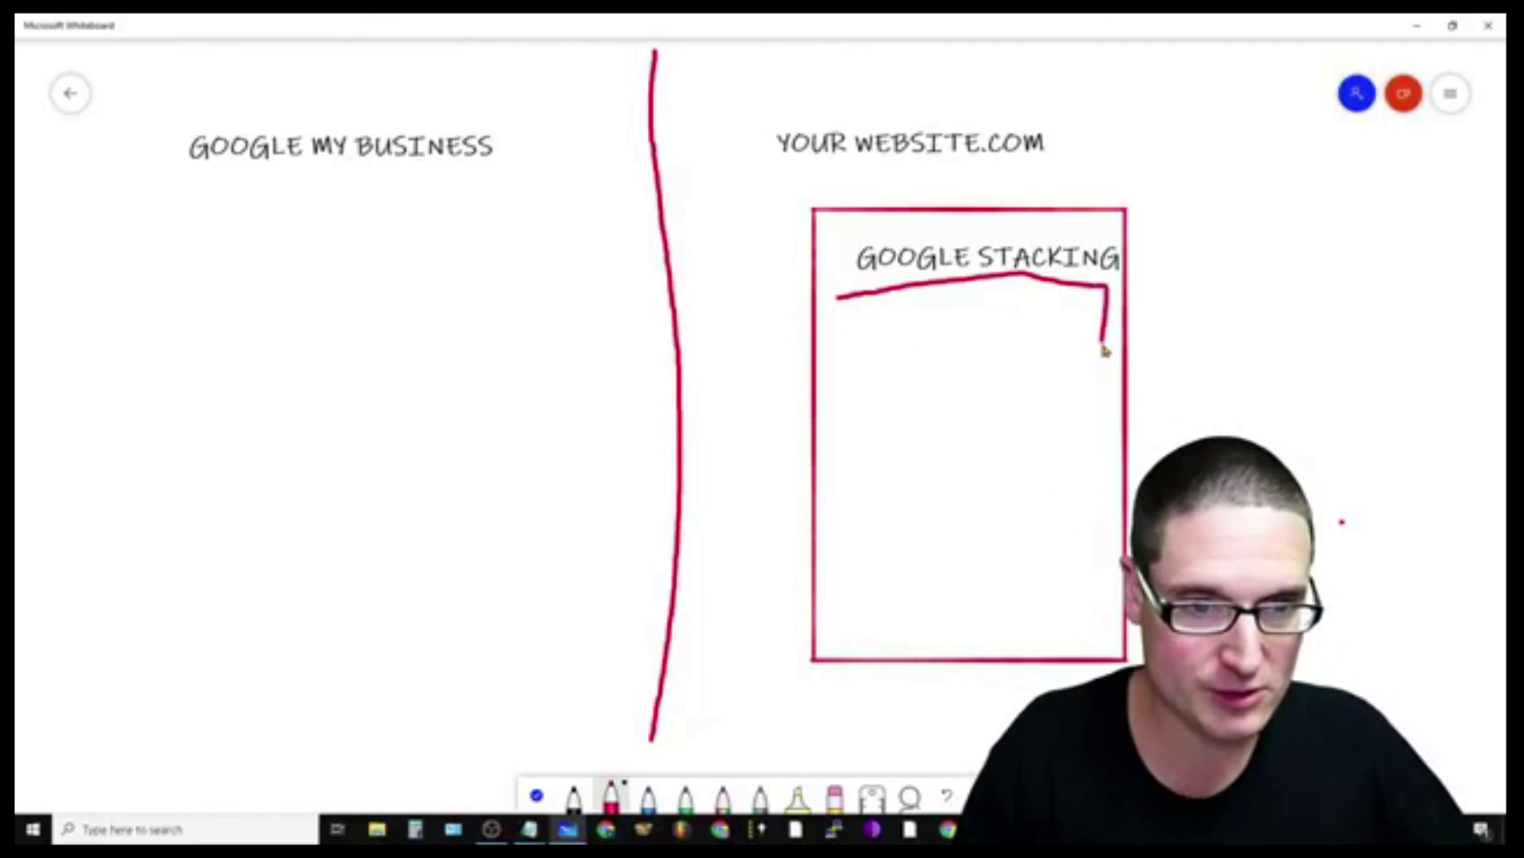
pyautogui.moveTo(958, 419); pyautogui.dragTo(836, 335)
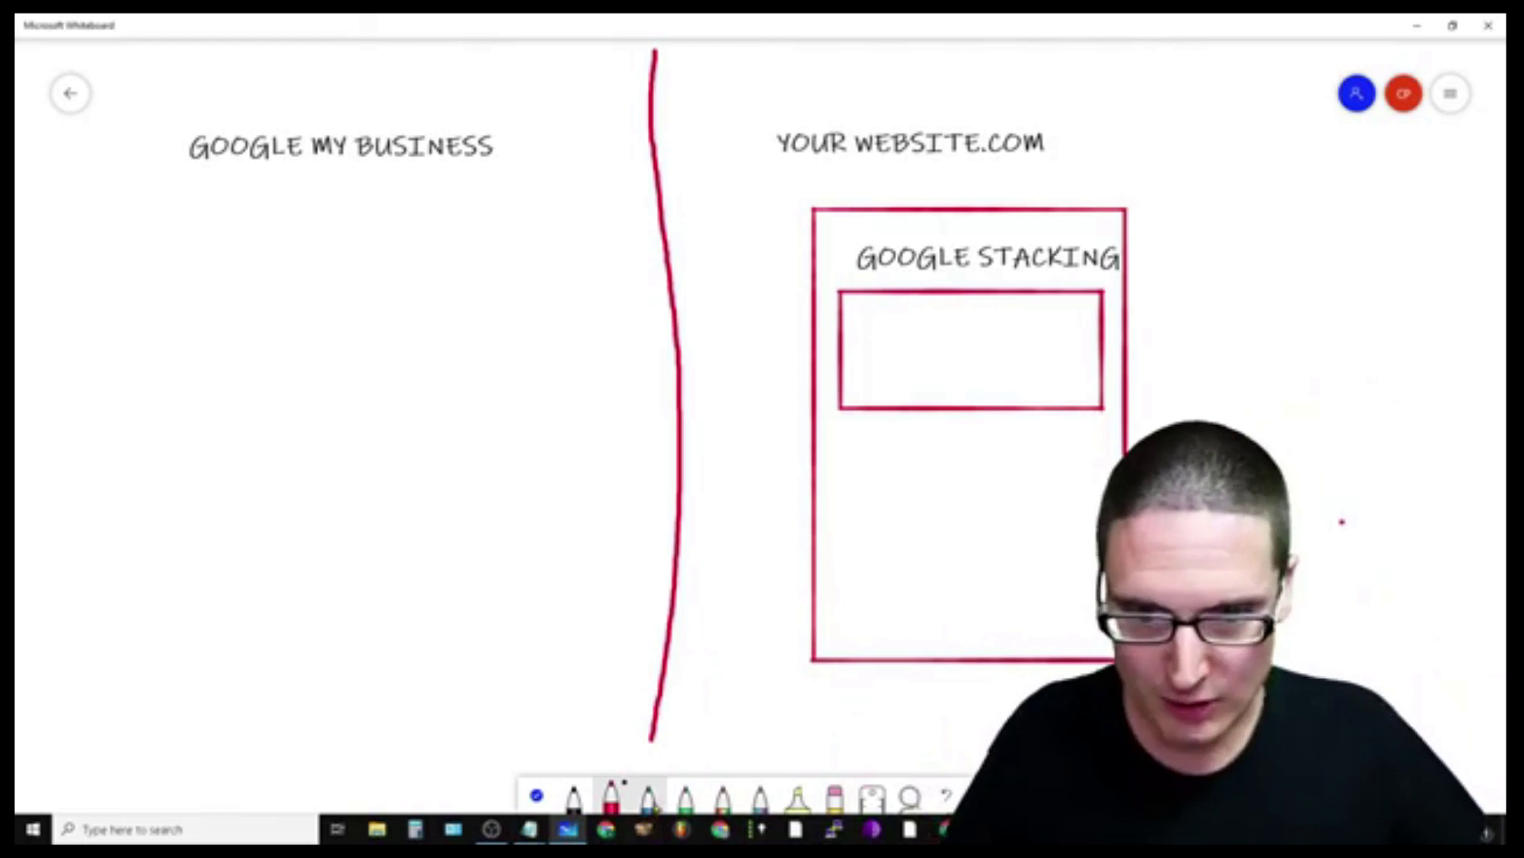
# Step: Sketch a blue text line across the inner box of the website page
pyautogui.moveTo(857, 316); pyautogui.dragTo(1070, 316)
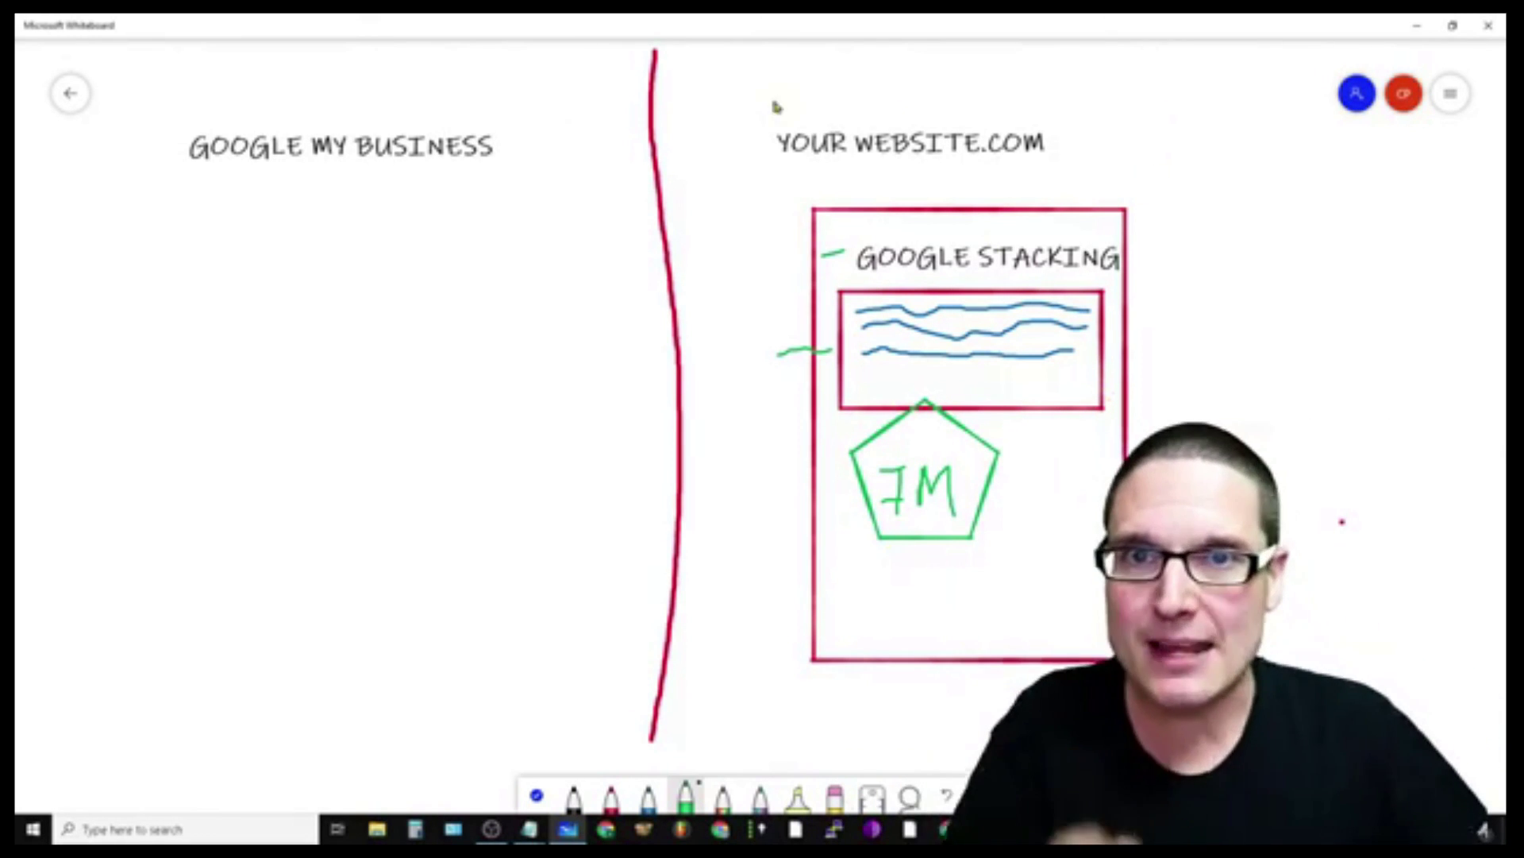
# Step: Draw a blue post outline under GOOGLE MY BUSINESS with a title bar at its top
pyautogui.click(648, 796)
pyautogui.moveTo(216, 425)
pyautogui.mouseDown()
pyautogui.moveTo(400, 664)
pyautogui.moveTo(531, 419)
pyautogui.moveTo(387, 238)
pyautogui.mouseUp()
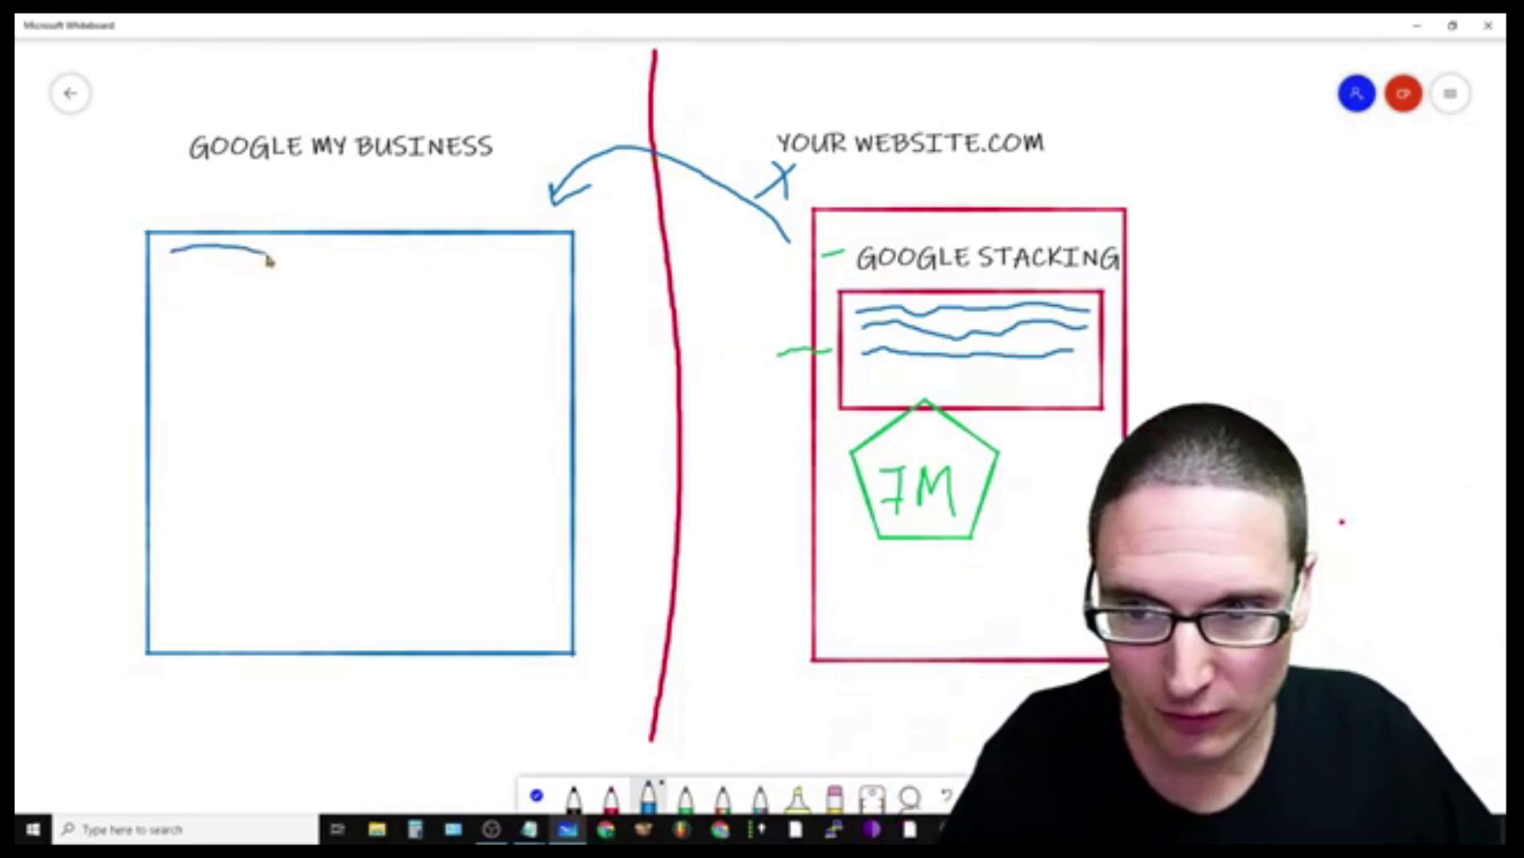
pyautogui.moveTo(524, 269); pyautogui.dragTo(233, 293)
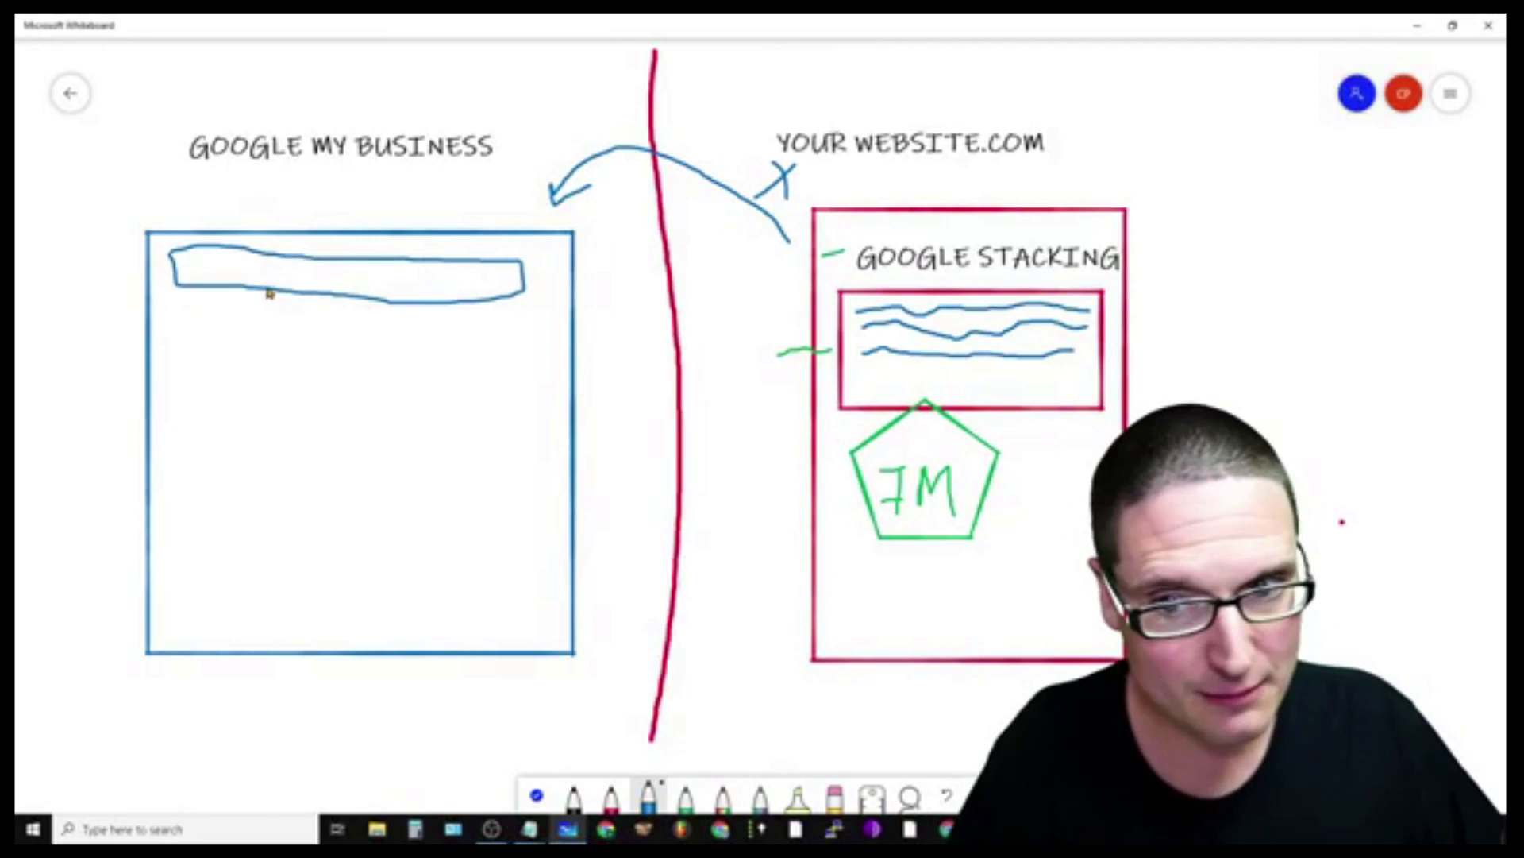
# Step: Label the title bar 'TITLE THE SAME' and draw a line linking it to GOOGLE STACKING
pyautogui.click(255, 277)
pyautogui.click(272, 231)
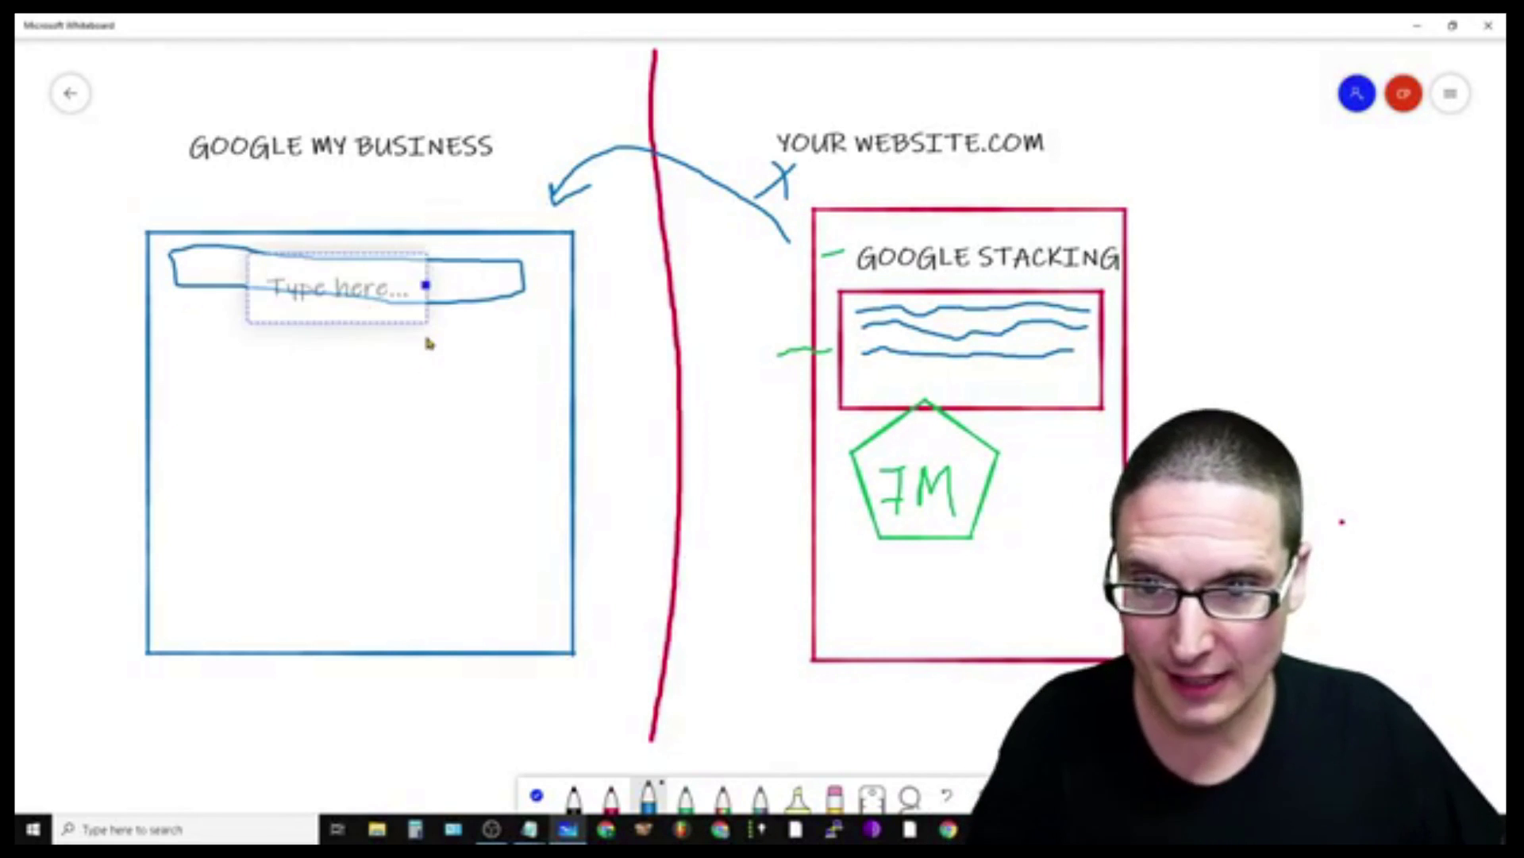
pyautogui.write('TITLE')
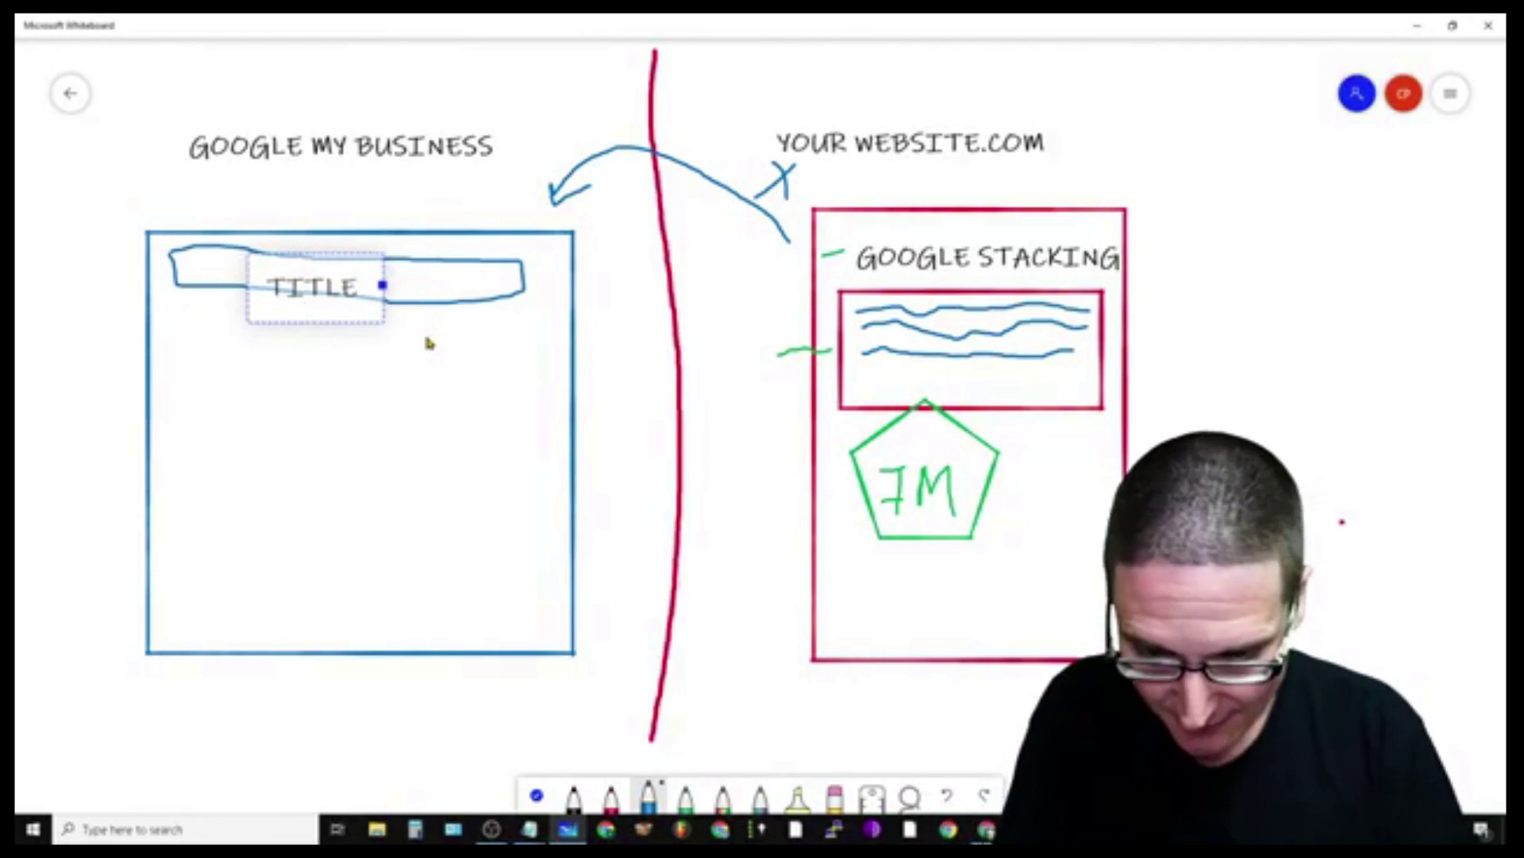
pyautogui.write(' THE SAME')
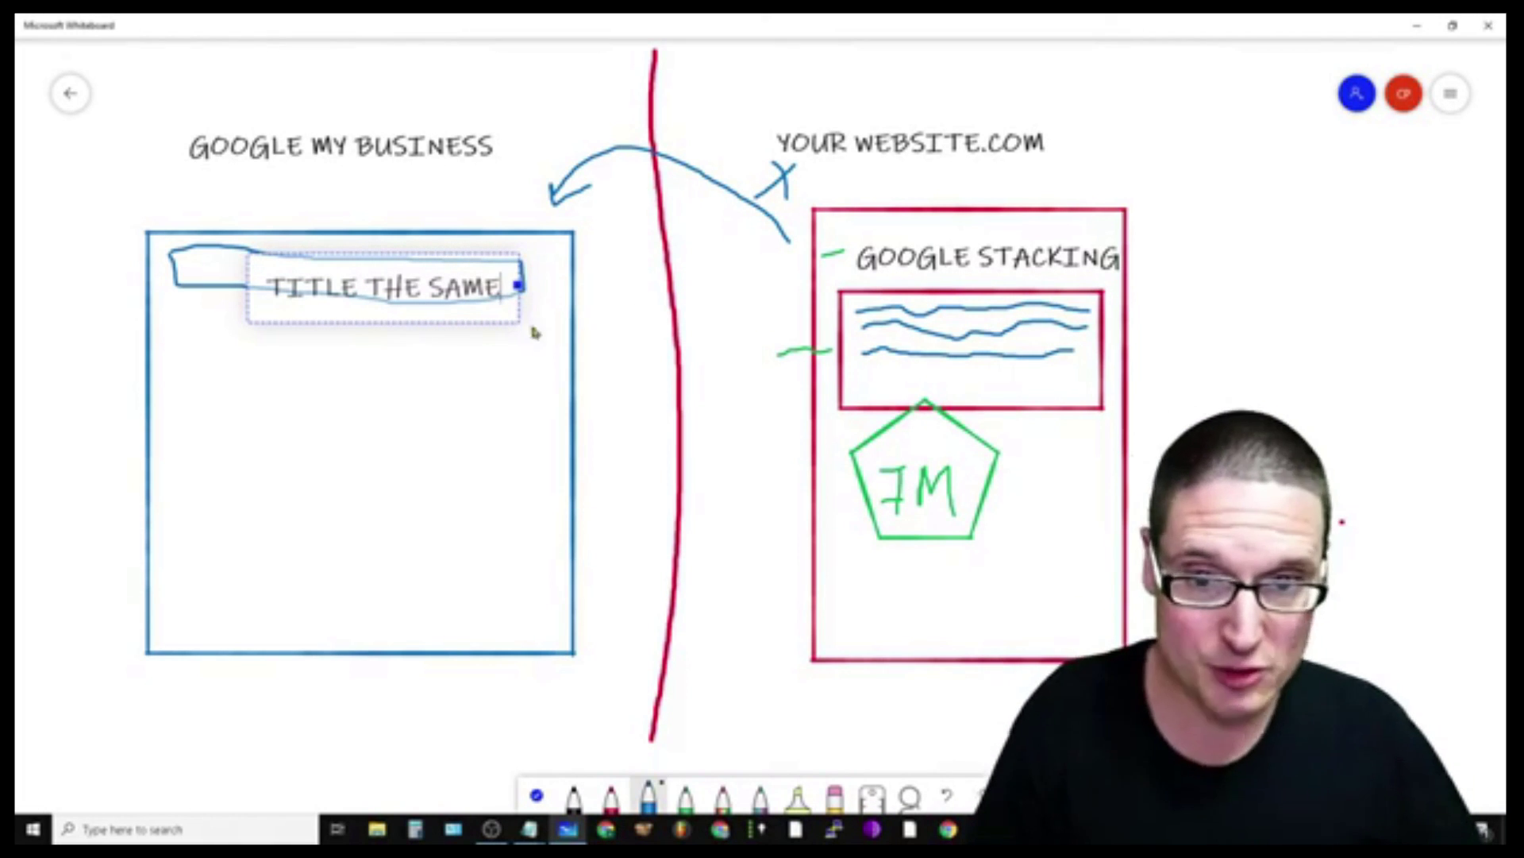
pyautogui.click(541, 299)
pyautogui.moveTo(543, 293)
pyautogui.mouseDown()
pyautogui.moveTo(762, 291)
pyautogui.moveTo(842, 271)
pyautogui.mouseUp()
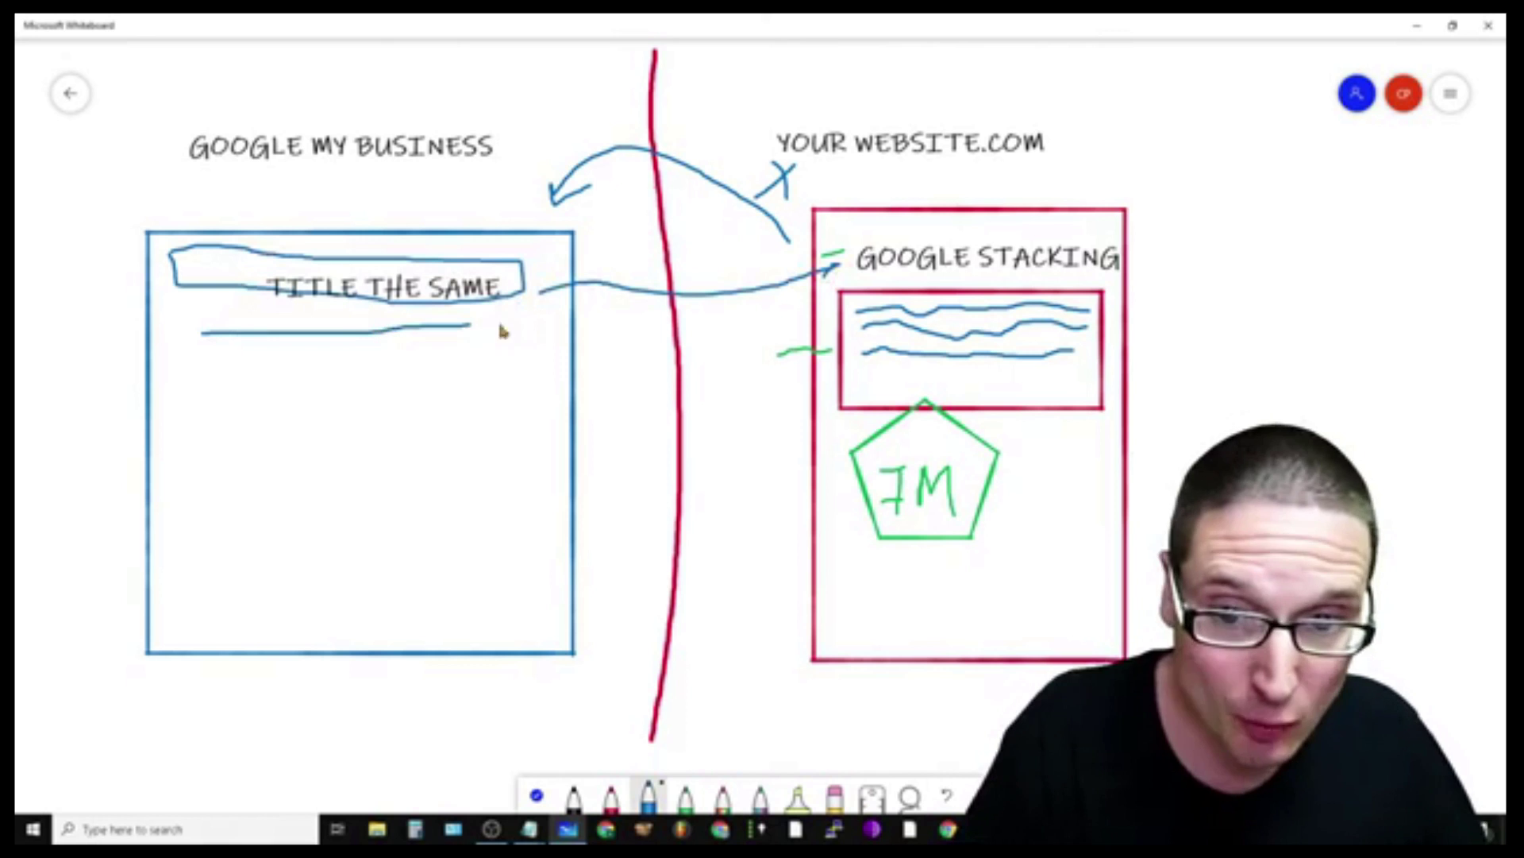
# Step: Outline a blue description box under TITLE THE SAME and sketch a small icon under the heading
pyautogui.moveTo(542, 412); pyautogui.dragTo(183, 360)
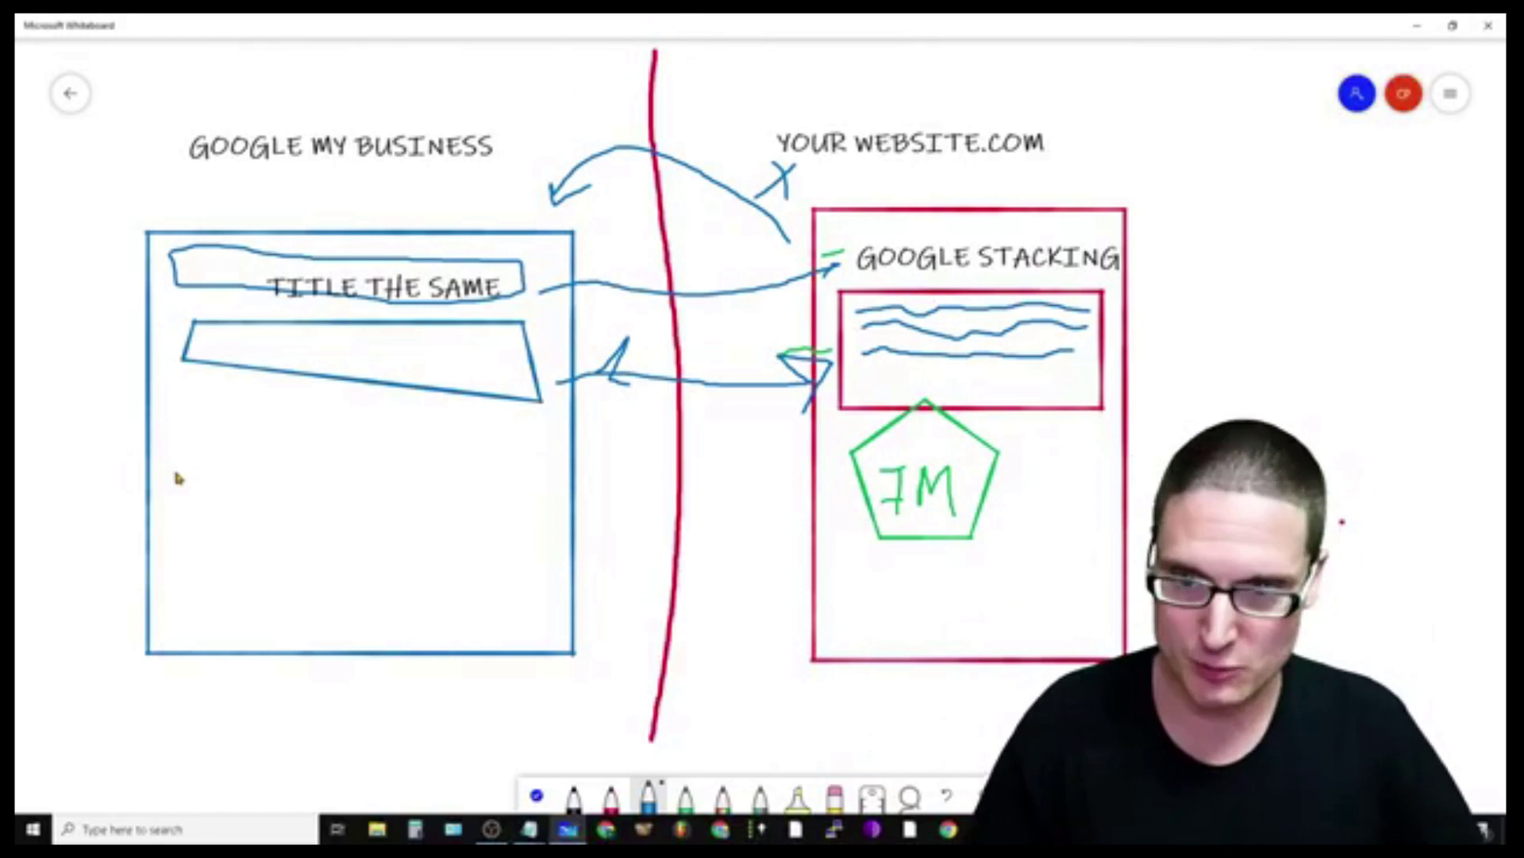
pyautogui.moveTo(283, 199)
pyautogui.mouseDown()
pyautogui.moveTo(296, 167)
pyautogui.moveTo(378, 213)
pyautogui.moveTo(315, 196)
pyautogui.mouseUp()
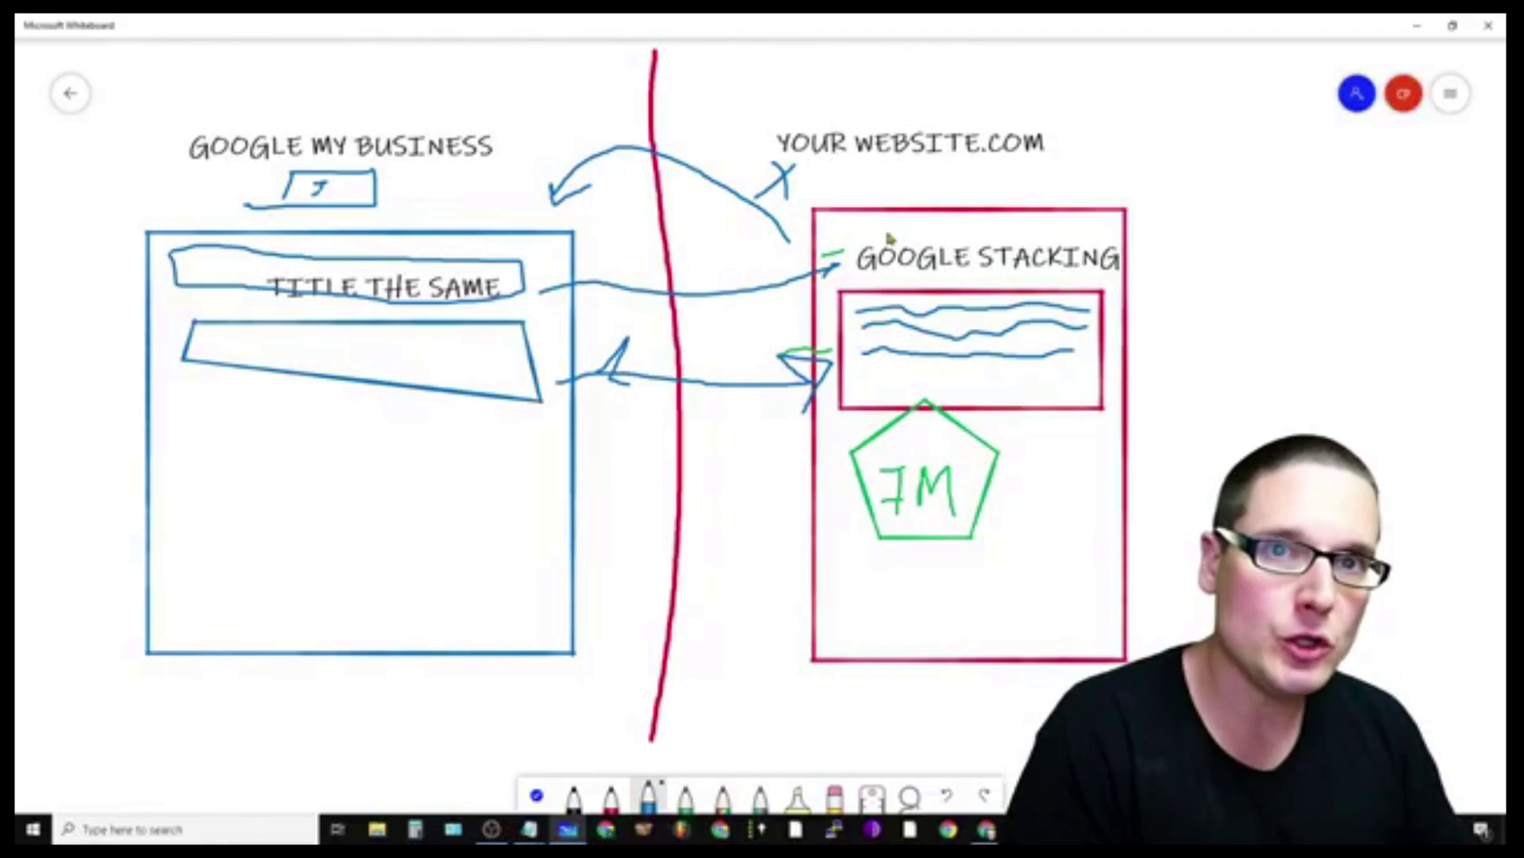
# Step: Add a URL box at the left panel's bottom, arrow it to the website, then minimize Whiteboard
pyautogui.moveTo(173, 554)
pyautogui.mouseDown()
pyautogui.moveTo(374, 545)
pyautogui.moveTo(541, 620)
pyautogui.mouseUp()
pyautogui.moveTo(184, 563); pyautogui.dragTo(181, 548)
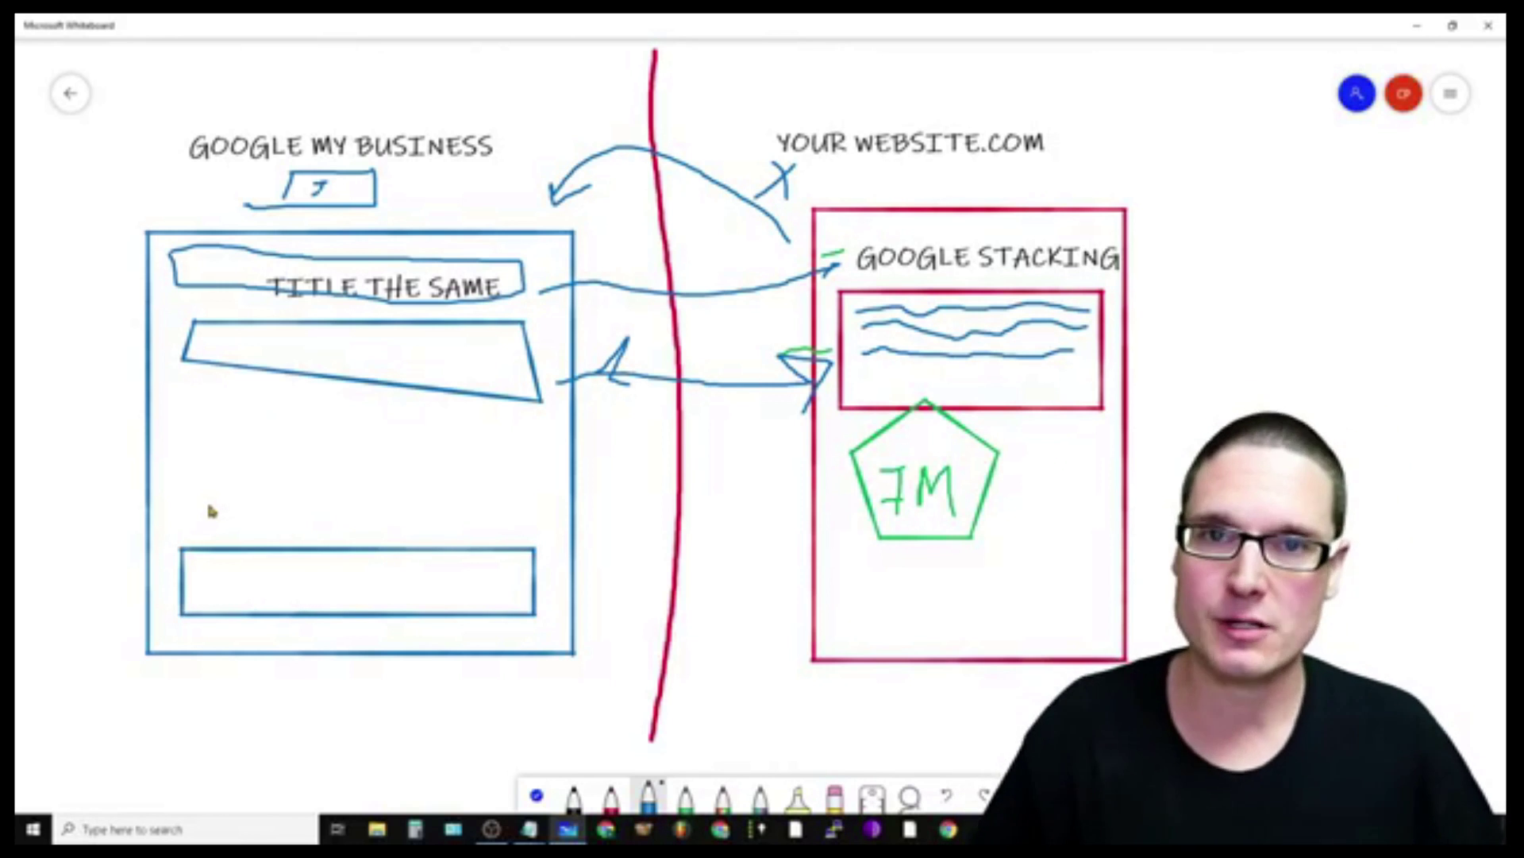
pyautogui.moveTo(246, 561)
pyautogui.mouseDown()
pyautogui.moveTo(254, 592)
pyautogui.moveTo(266, 561)
pyautogui.mouseUp()
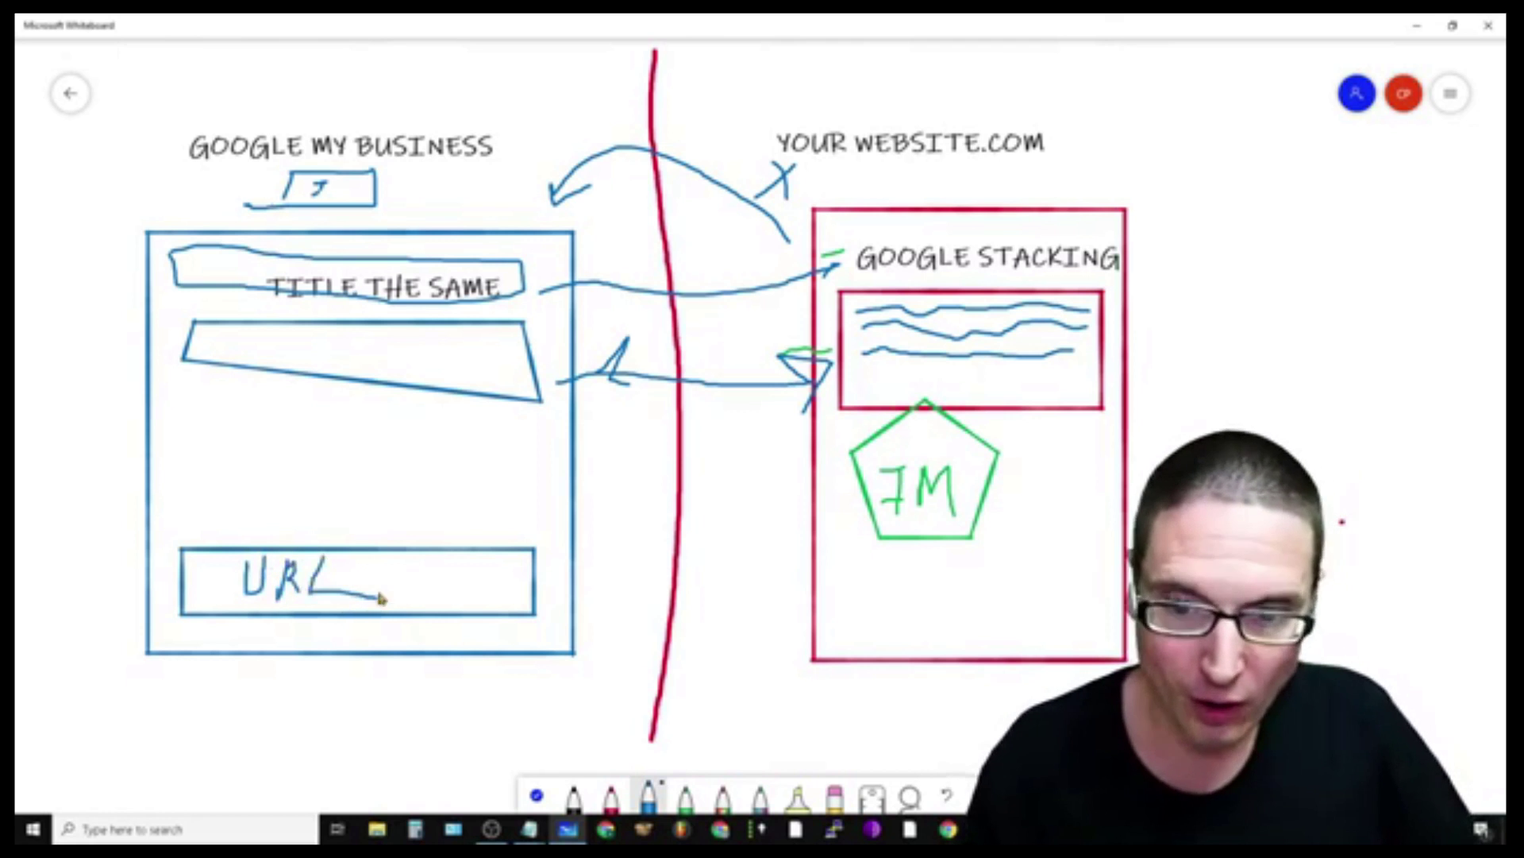
pyautogui.moveTo(512, 595); pyautogui.dragTo(765, 586)
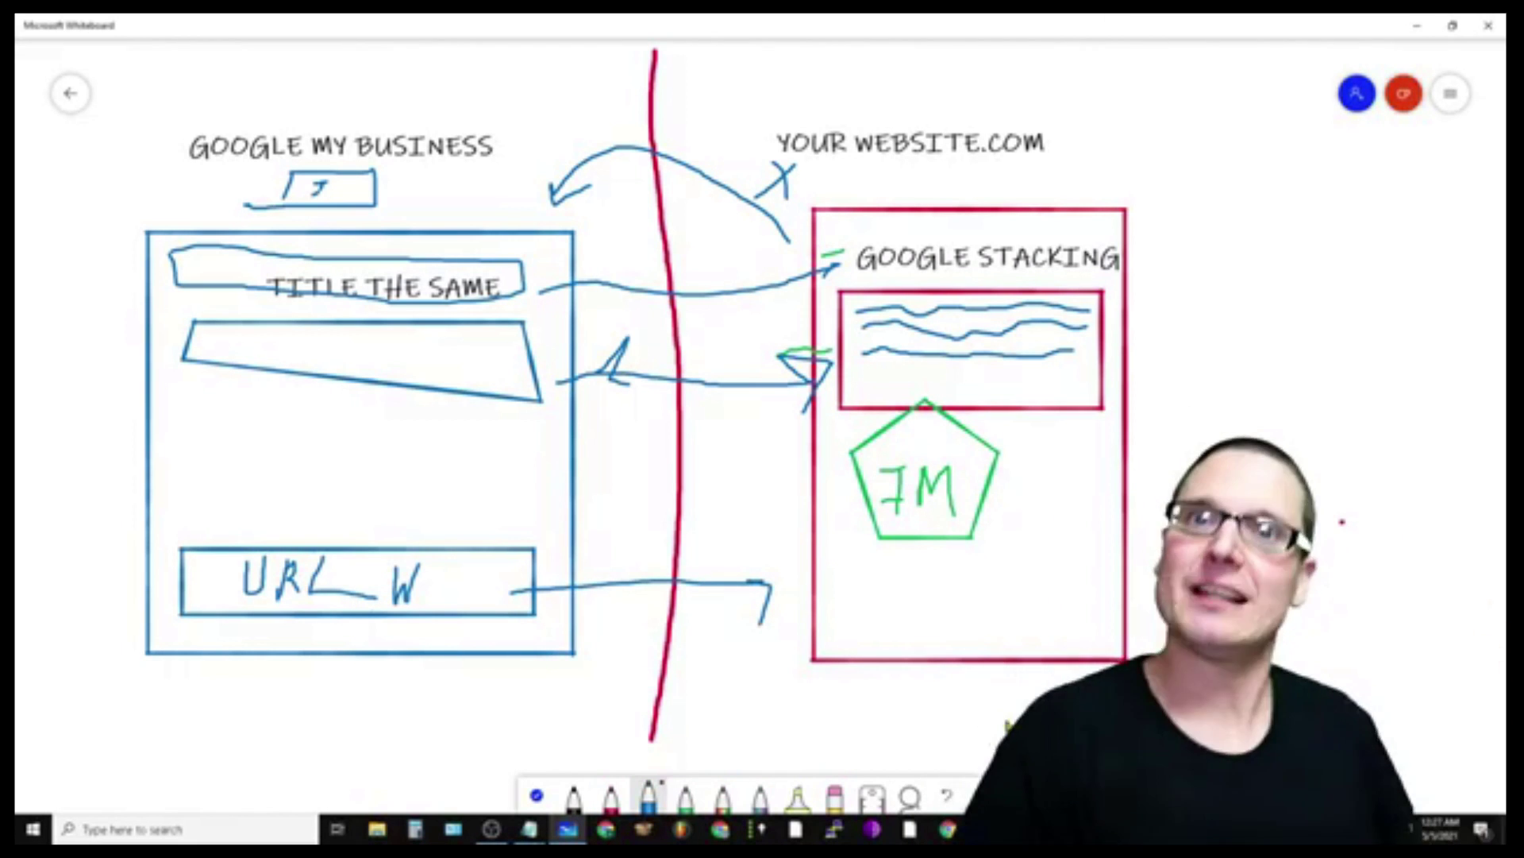
pyautogui.click(1417, 25)
# Step: Review the search-results screenshot in the Google Stacking article, then return to the Posts page
pyautogui.click(468, 26)
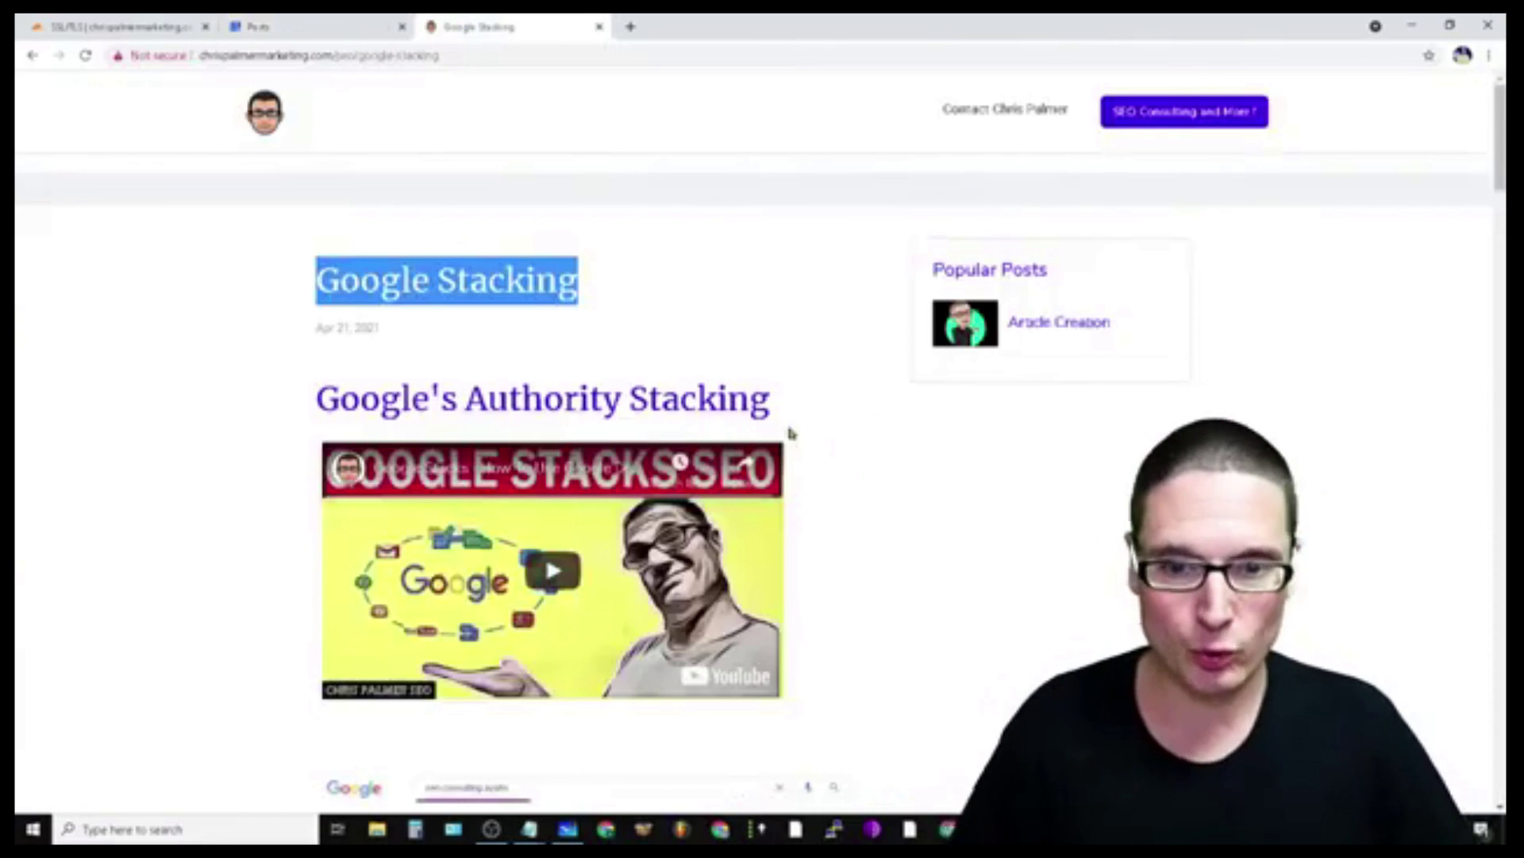
pyautogui.scroll(-15, 698, 798)
pyautogui.scroll(12, 606, 603)
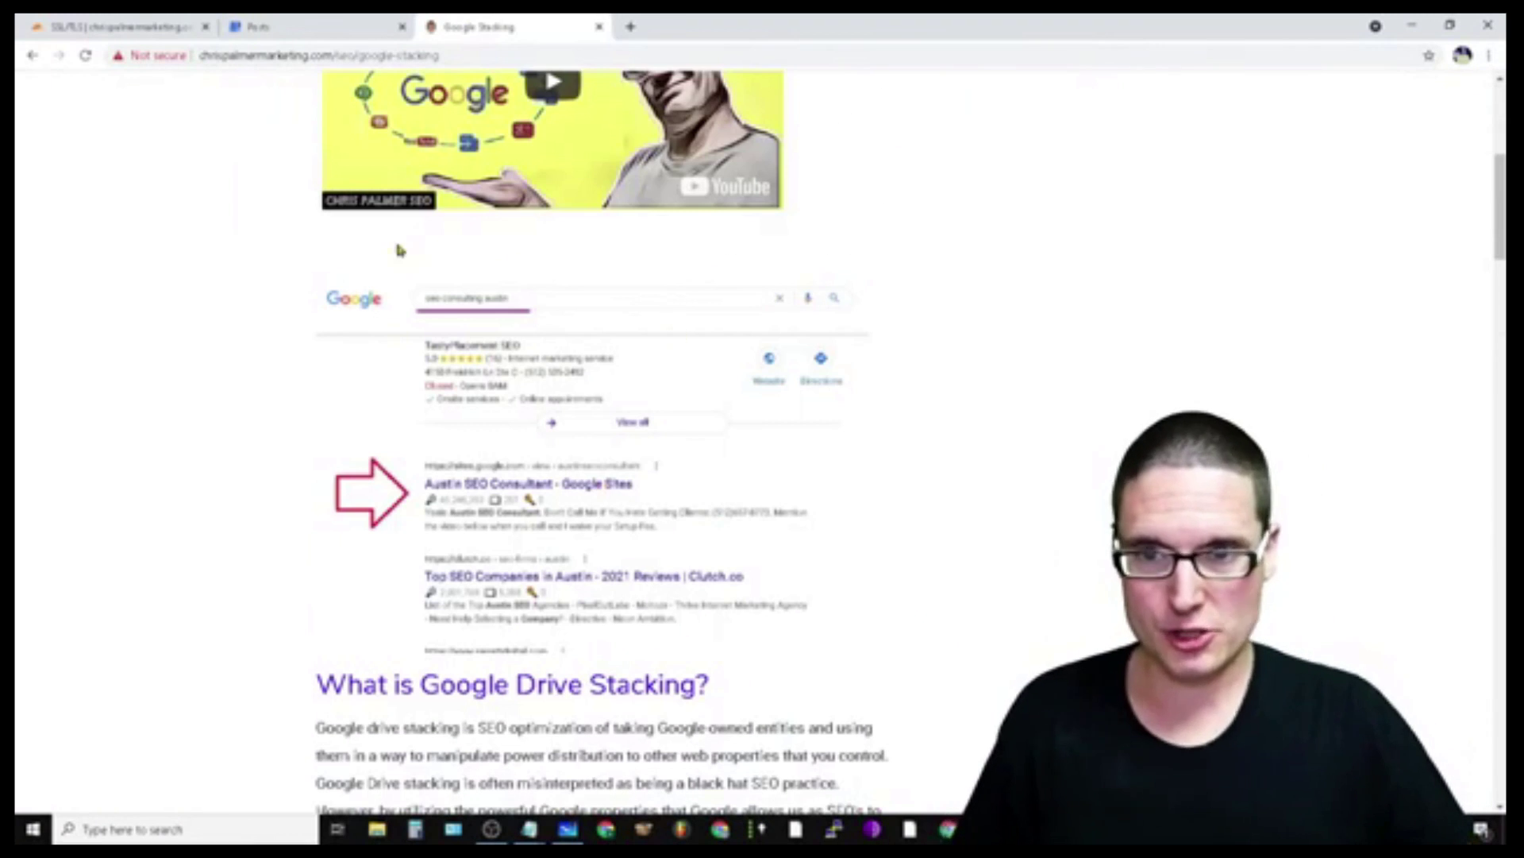
pyautogui.rightClick(629, 485)
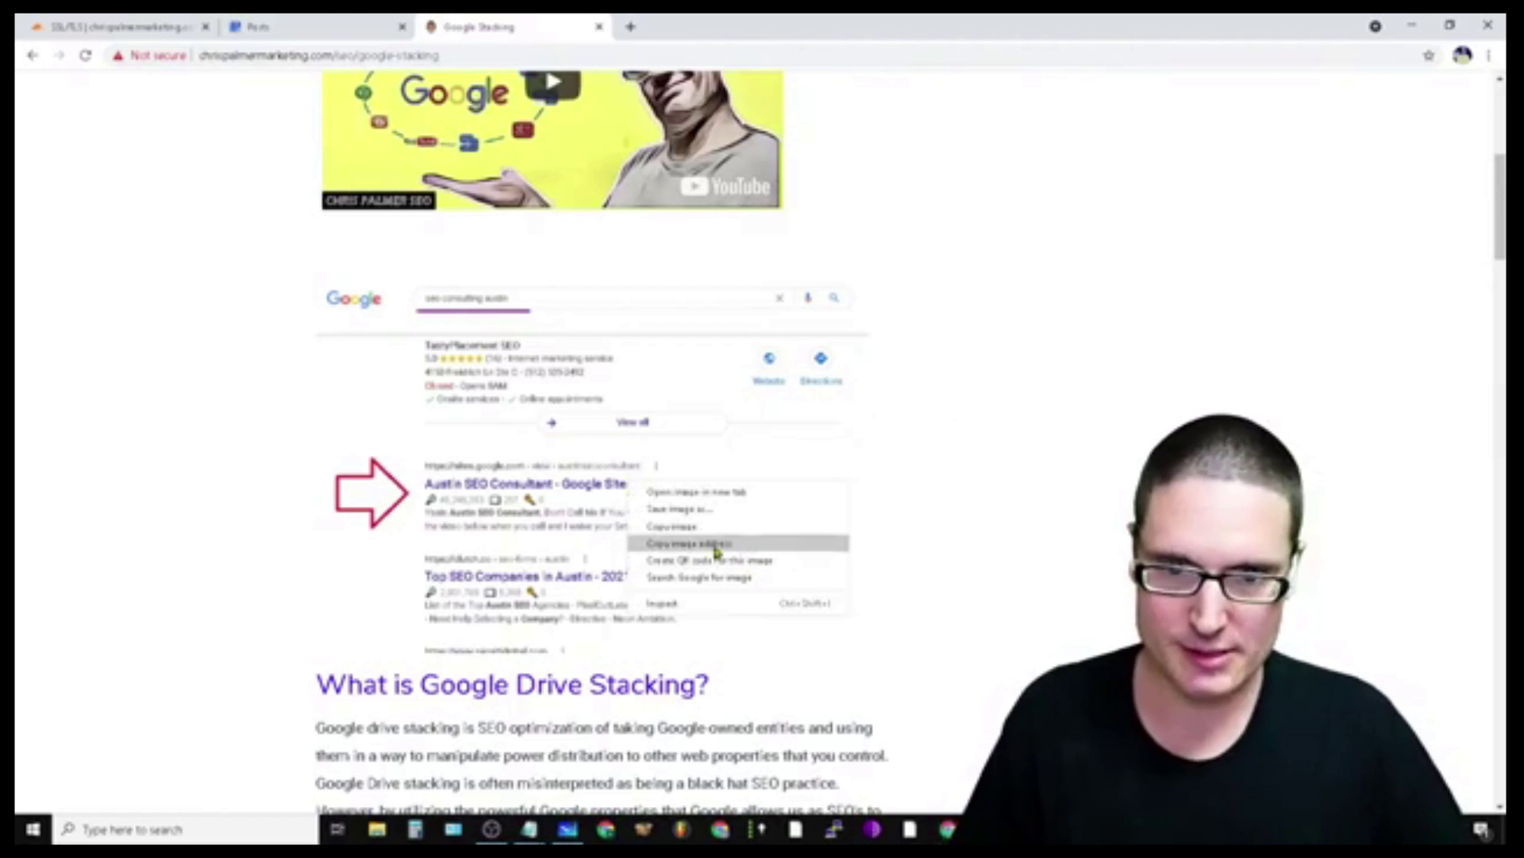
pyautogui.rightClick(510, 349)
pyautogui.click(556, 407)
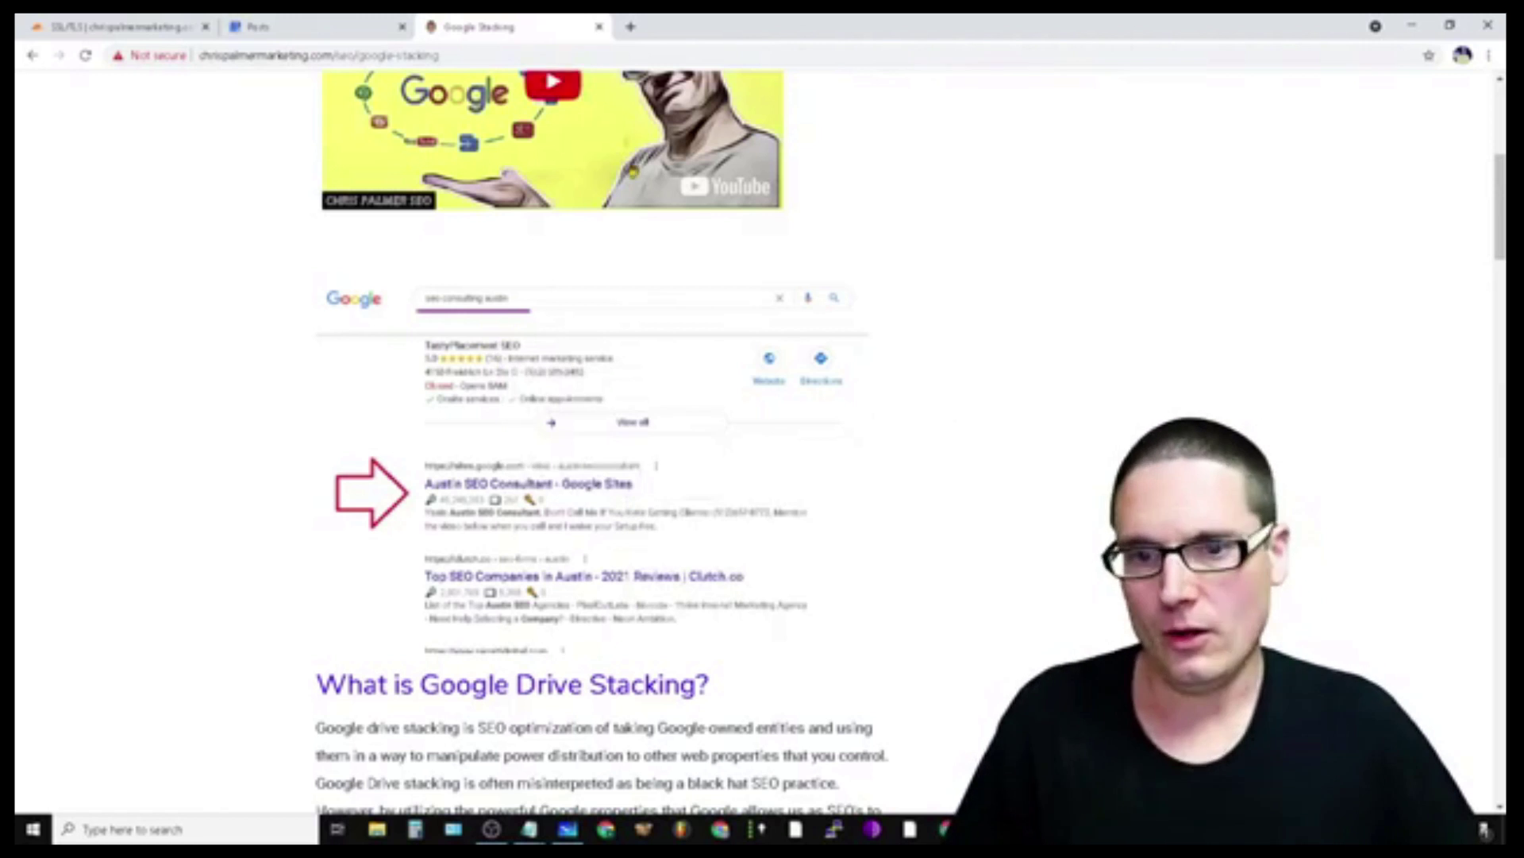
pyautogui.click(277, 20)
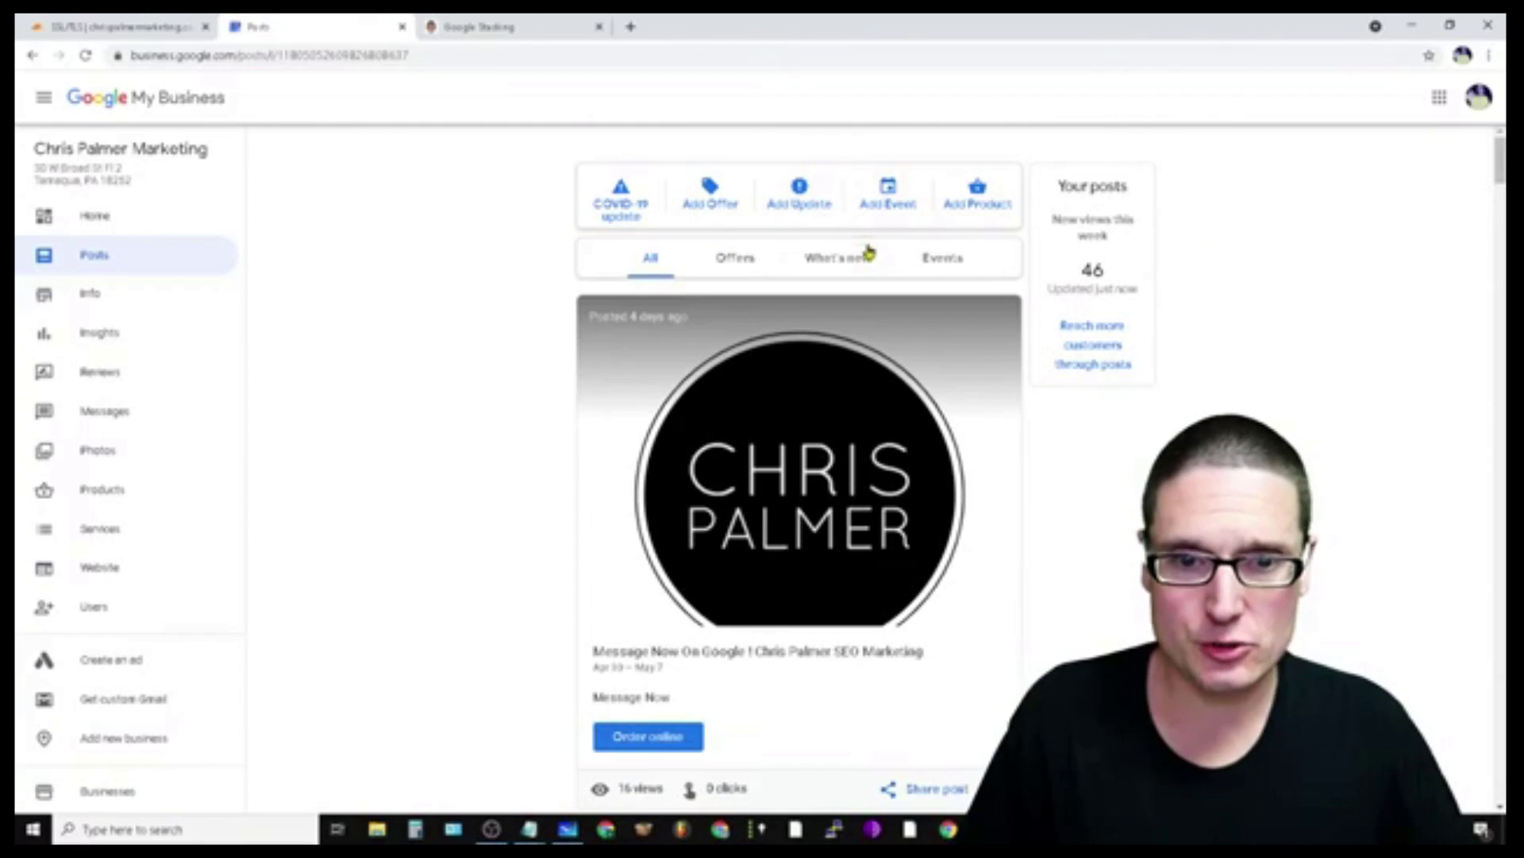
# Step: Start a new update post and upload the drive-stack image from Downloads
pyautogui.click(800, 205)
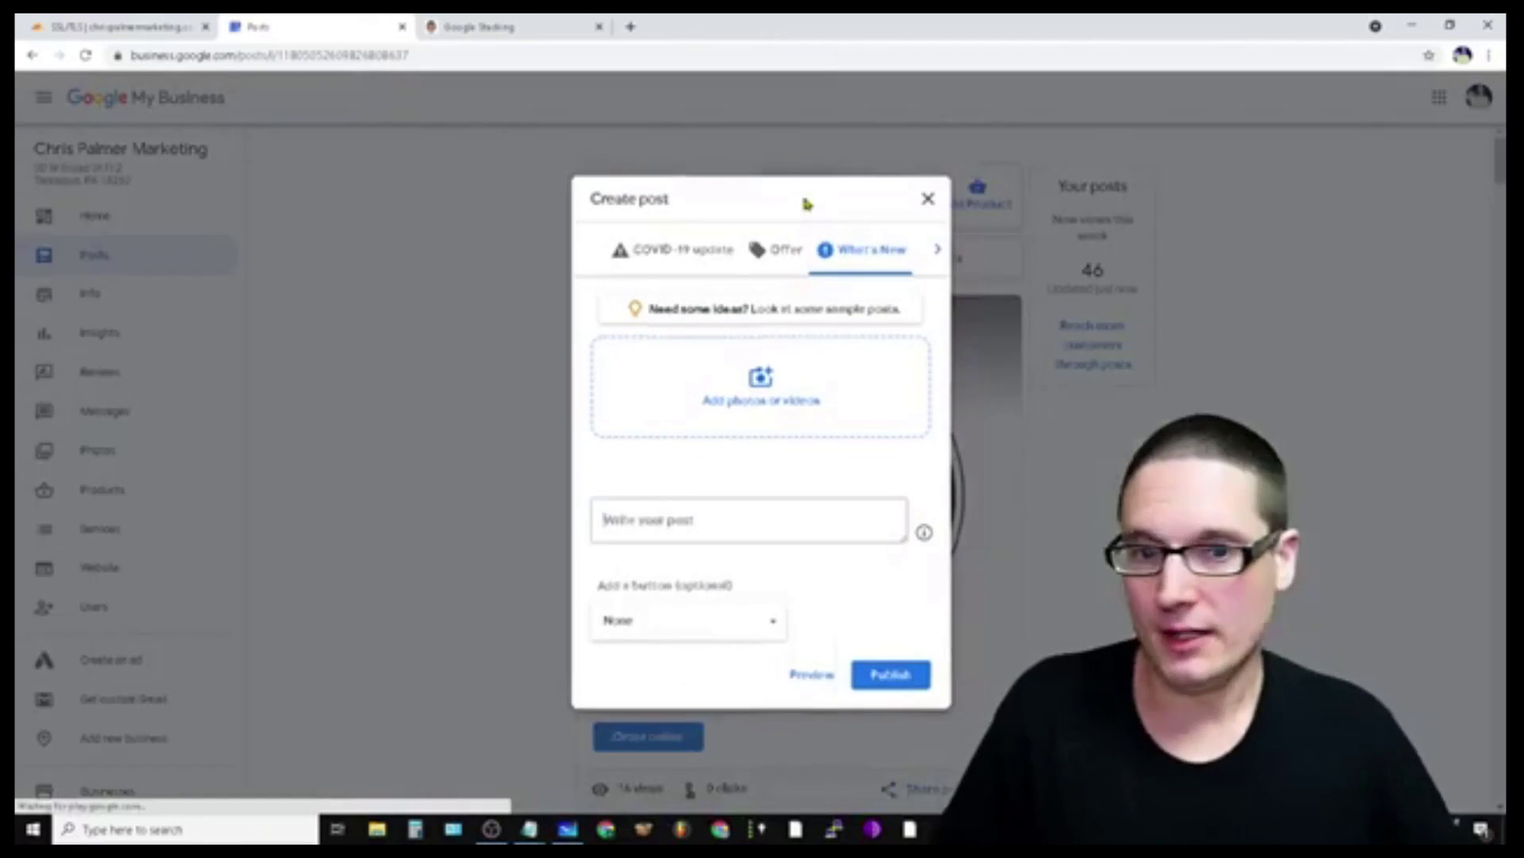
pyautogui.click(759, 401)
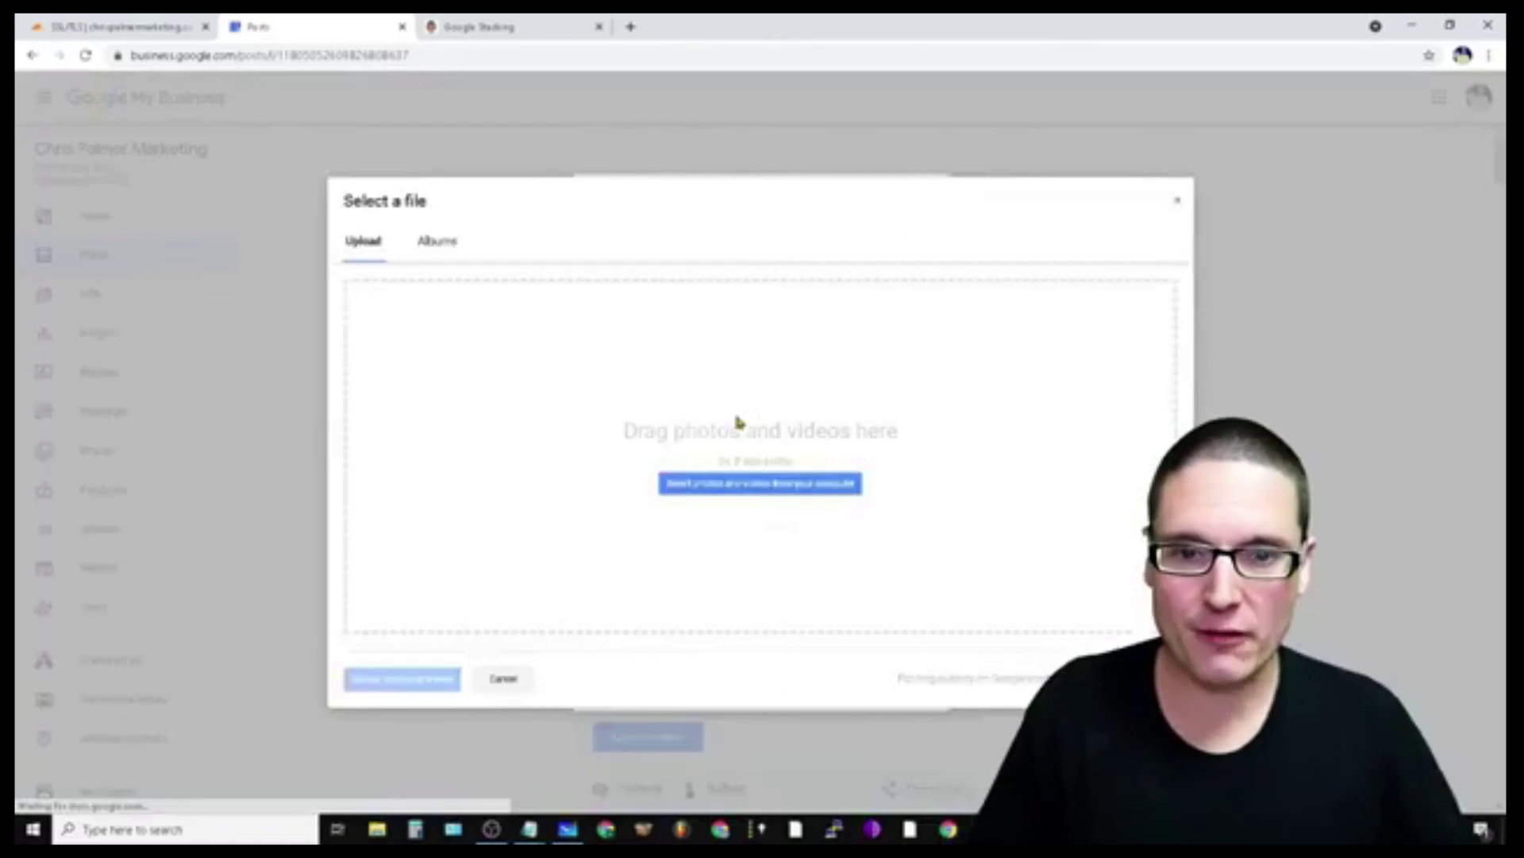
pyautogui.click(706, 494)
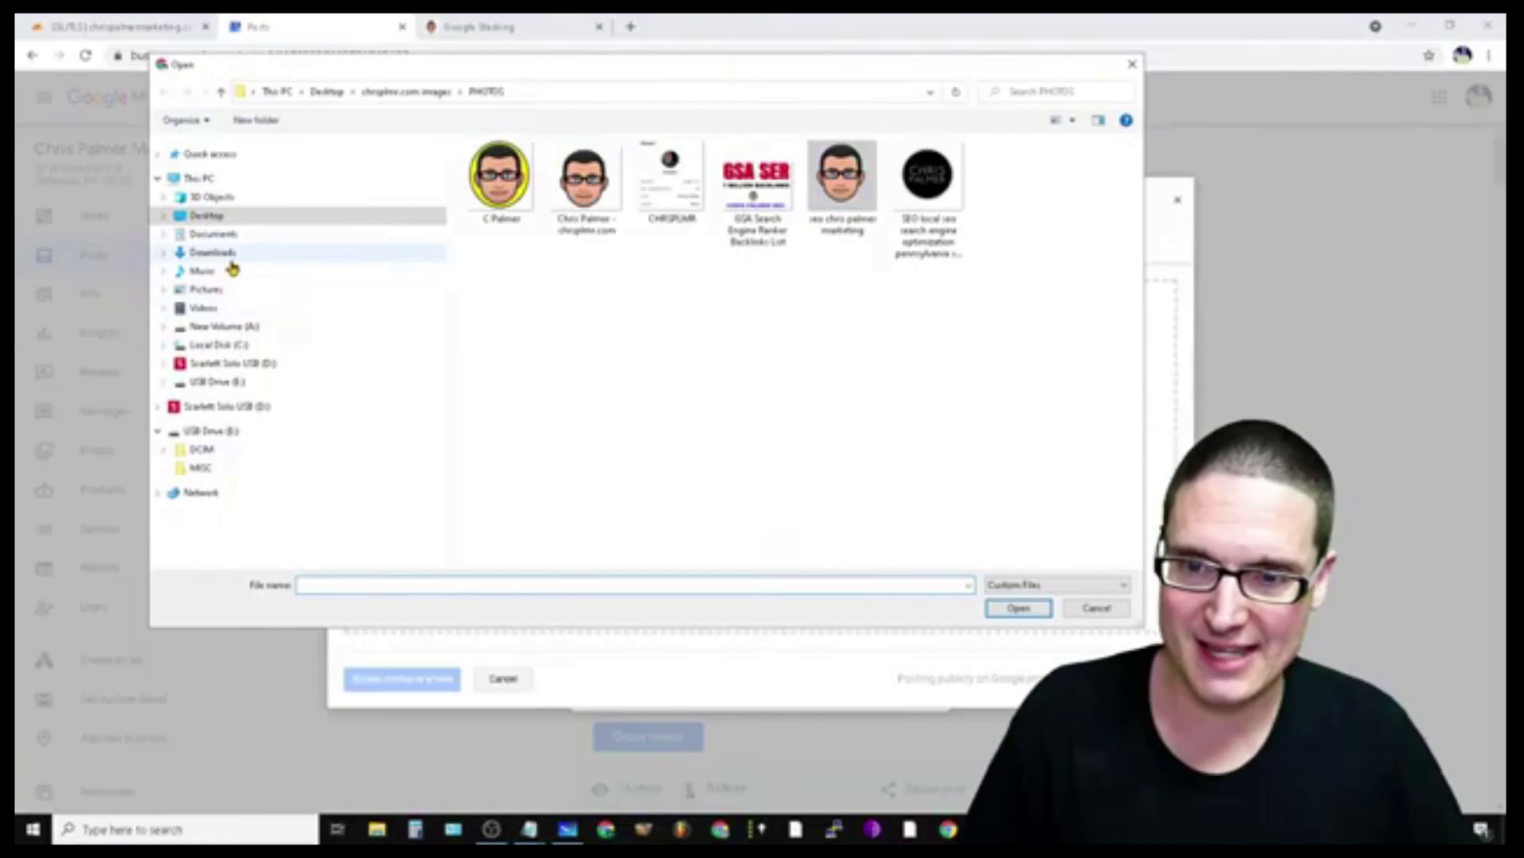
pyautogui.click(223, 254)
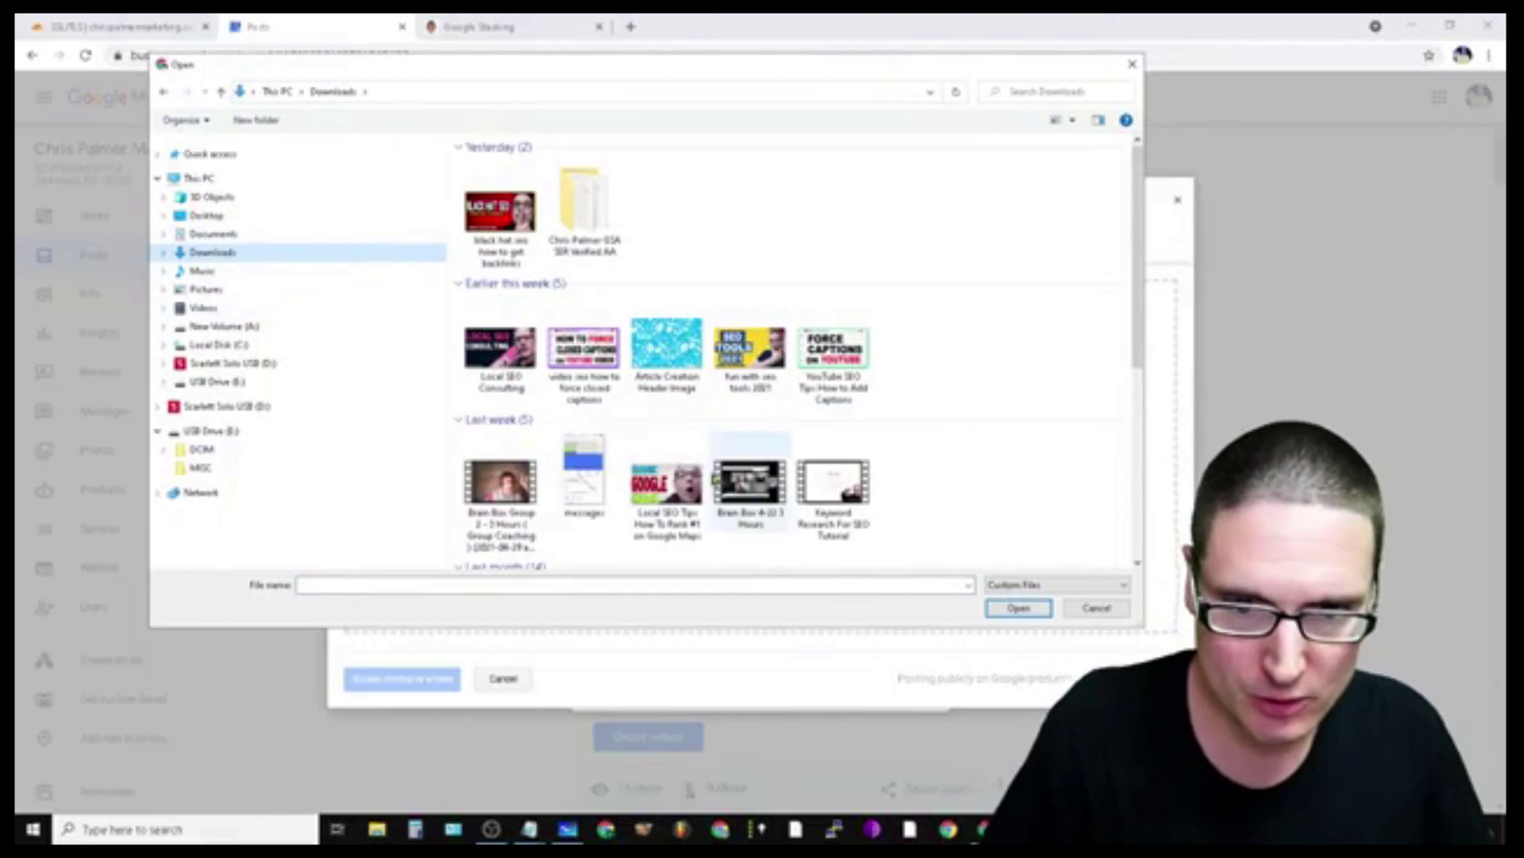
pyautogui.scroll(-4, 1143, 238)
pyautogui.click(1072, 337)
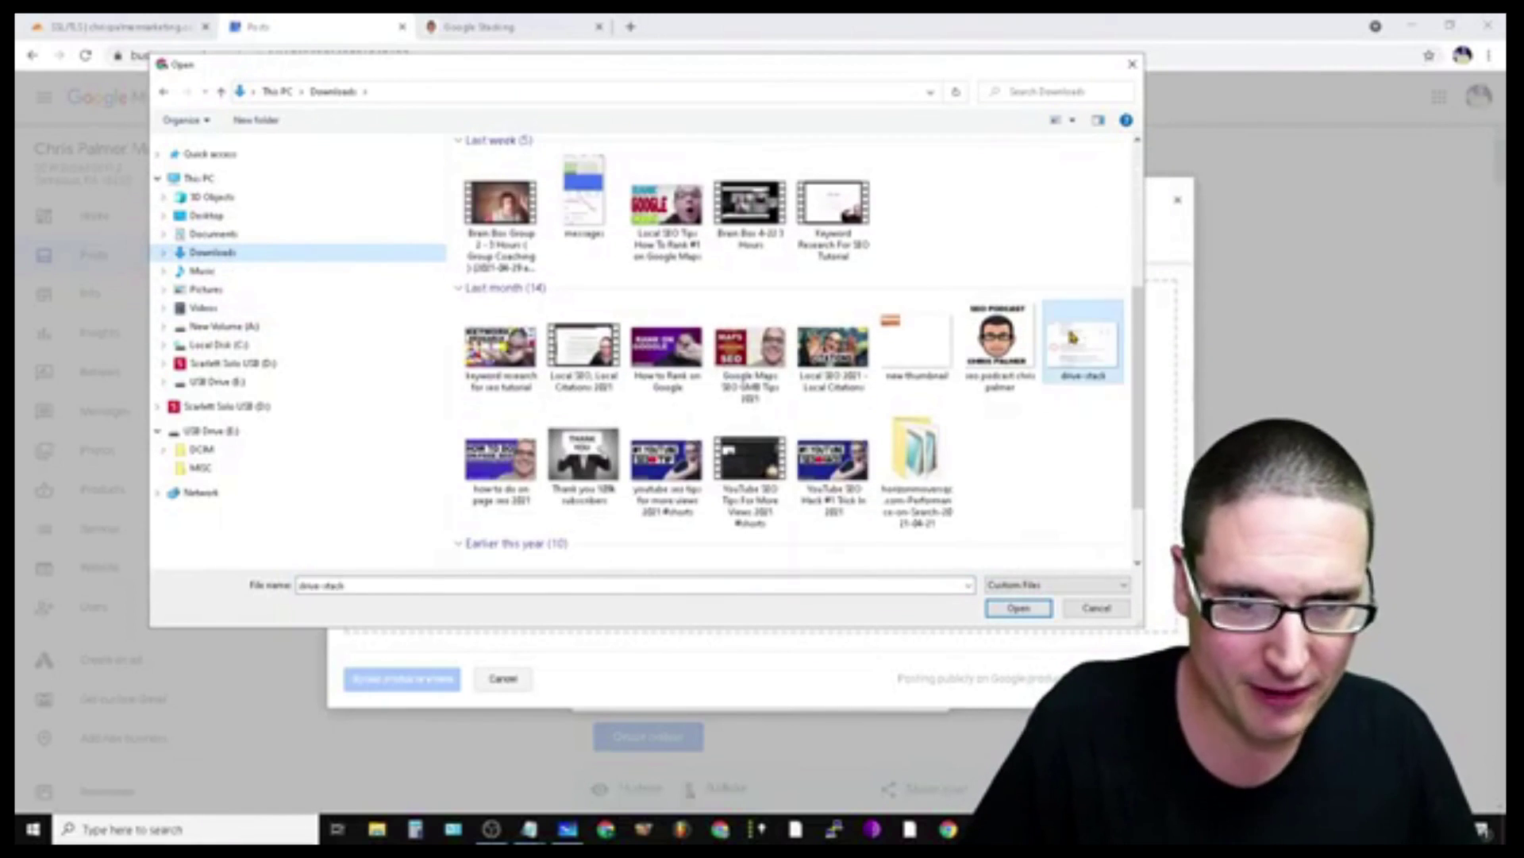
pyautogui.click(1020, 608)
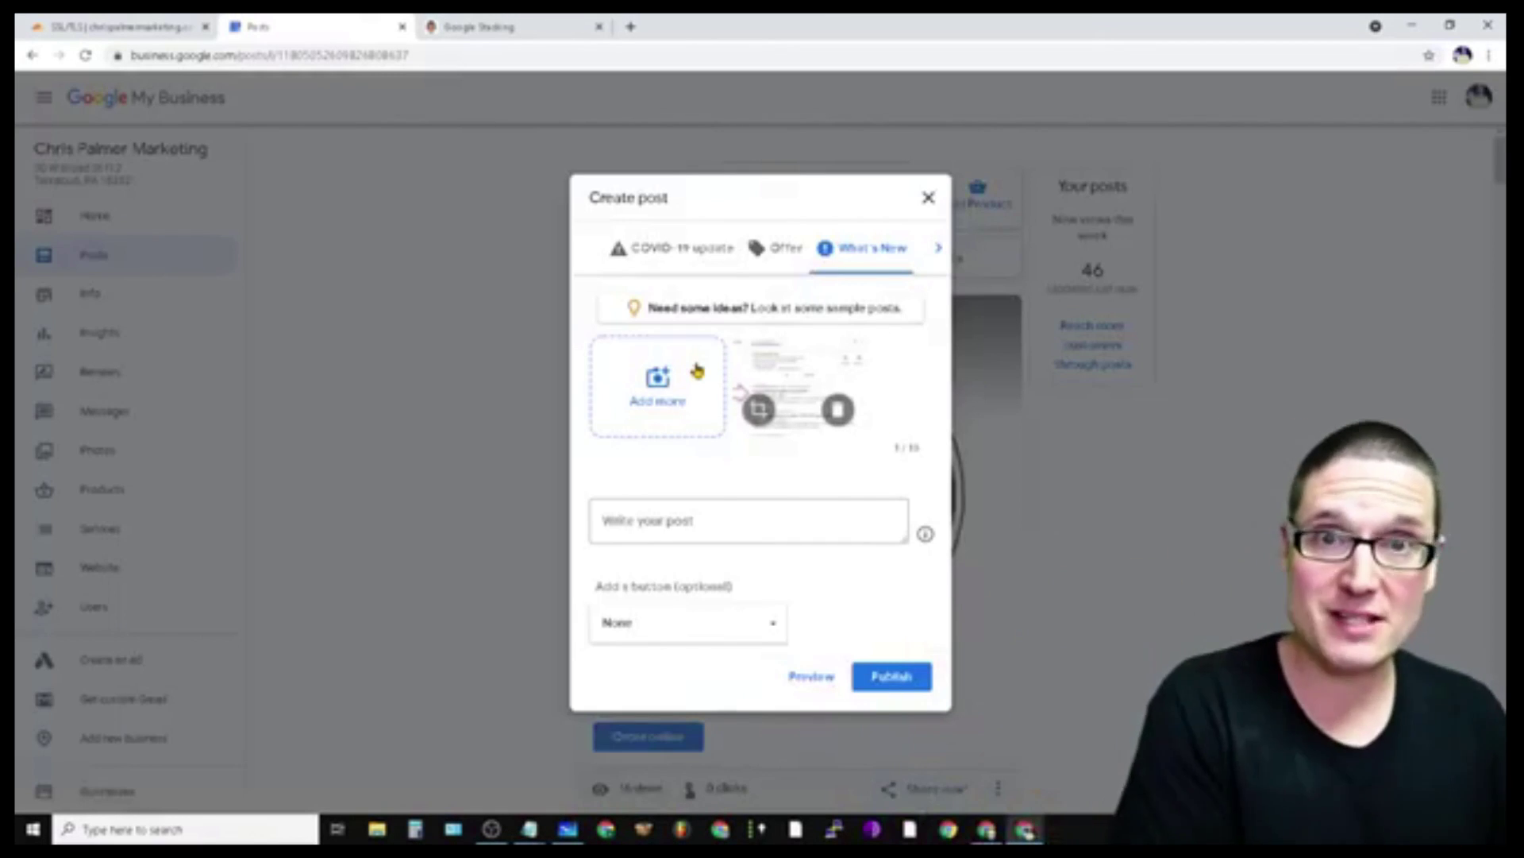
# Step: Write the post text 'Google Stacking | ' followed by the business name
pyautogui.click(744, 523)
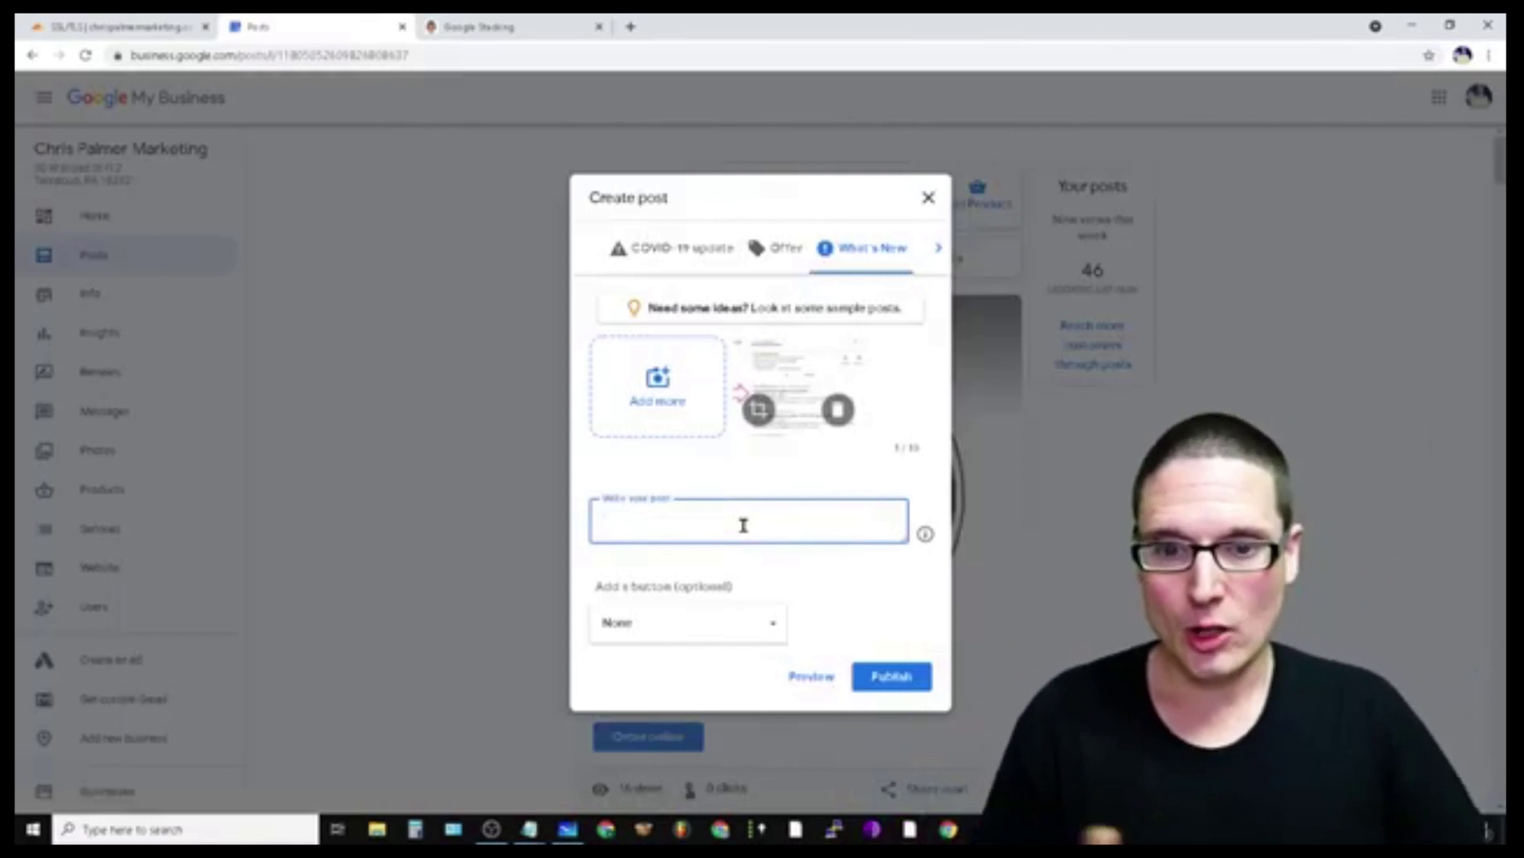
pyautogui.write('Google Stacking | Chris Palmer Marketing')
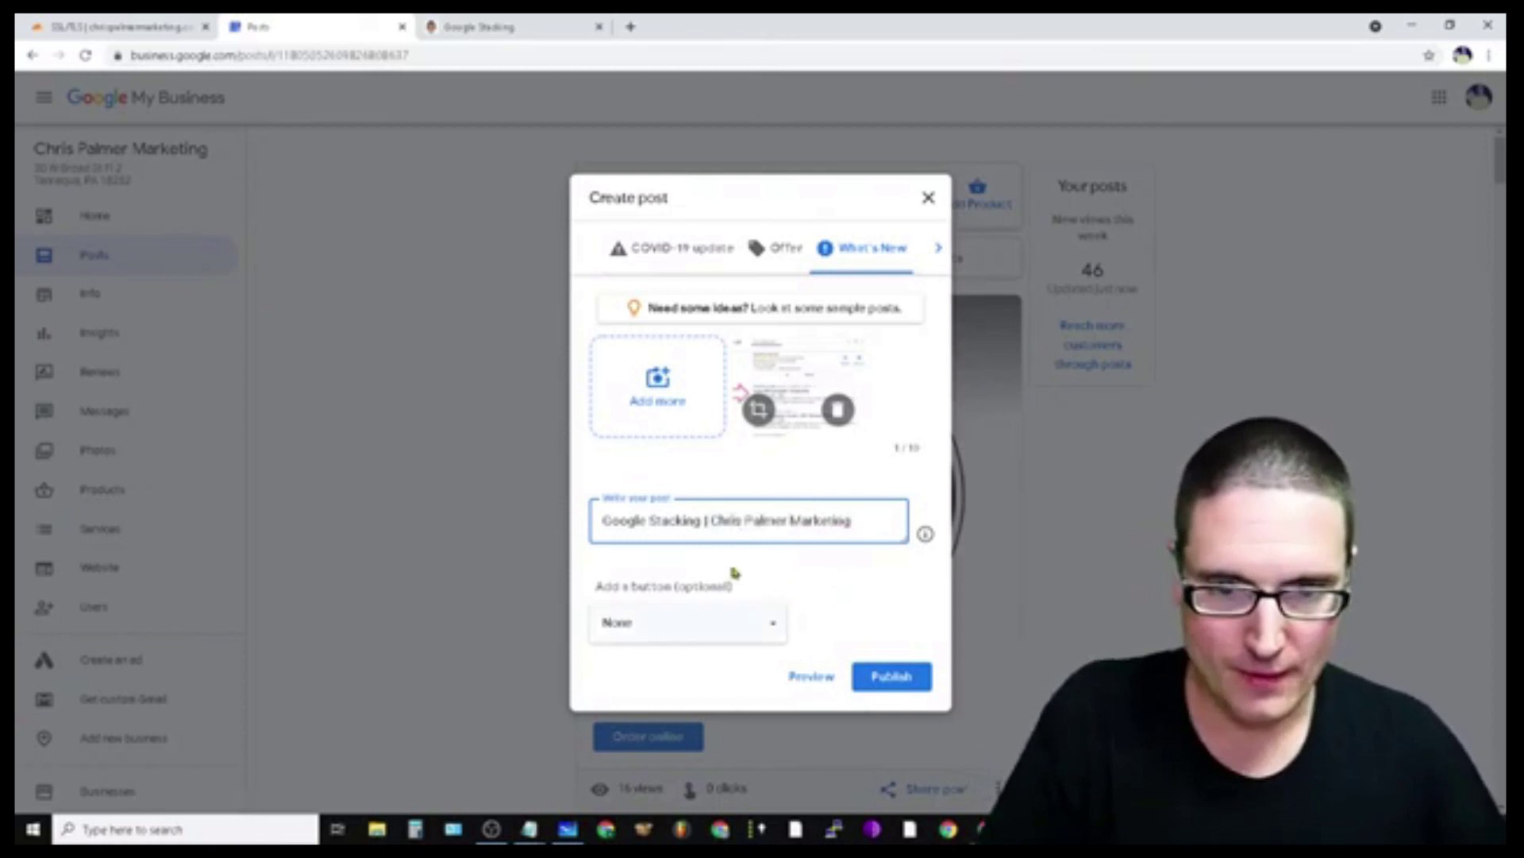
# Step: Add a Learn more call-to-action button to the post
pyautogui.click(765, 622)
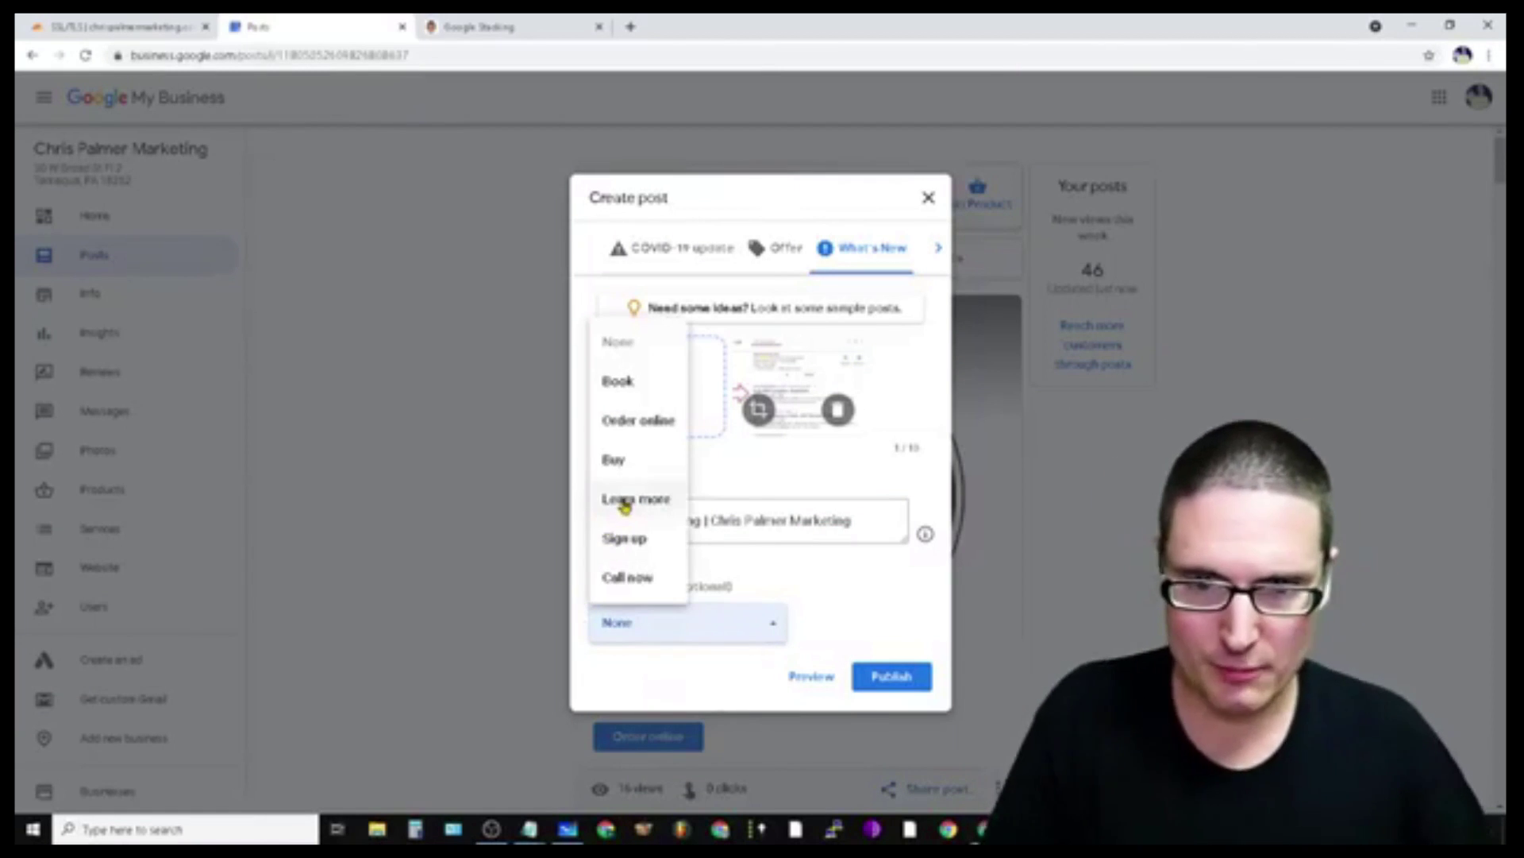
pyautogui.click(625, 498)
pyautogui.click(727, 660)
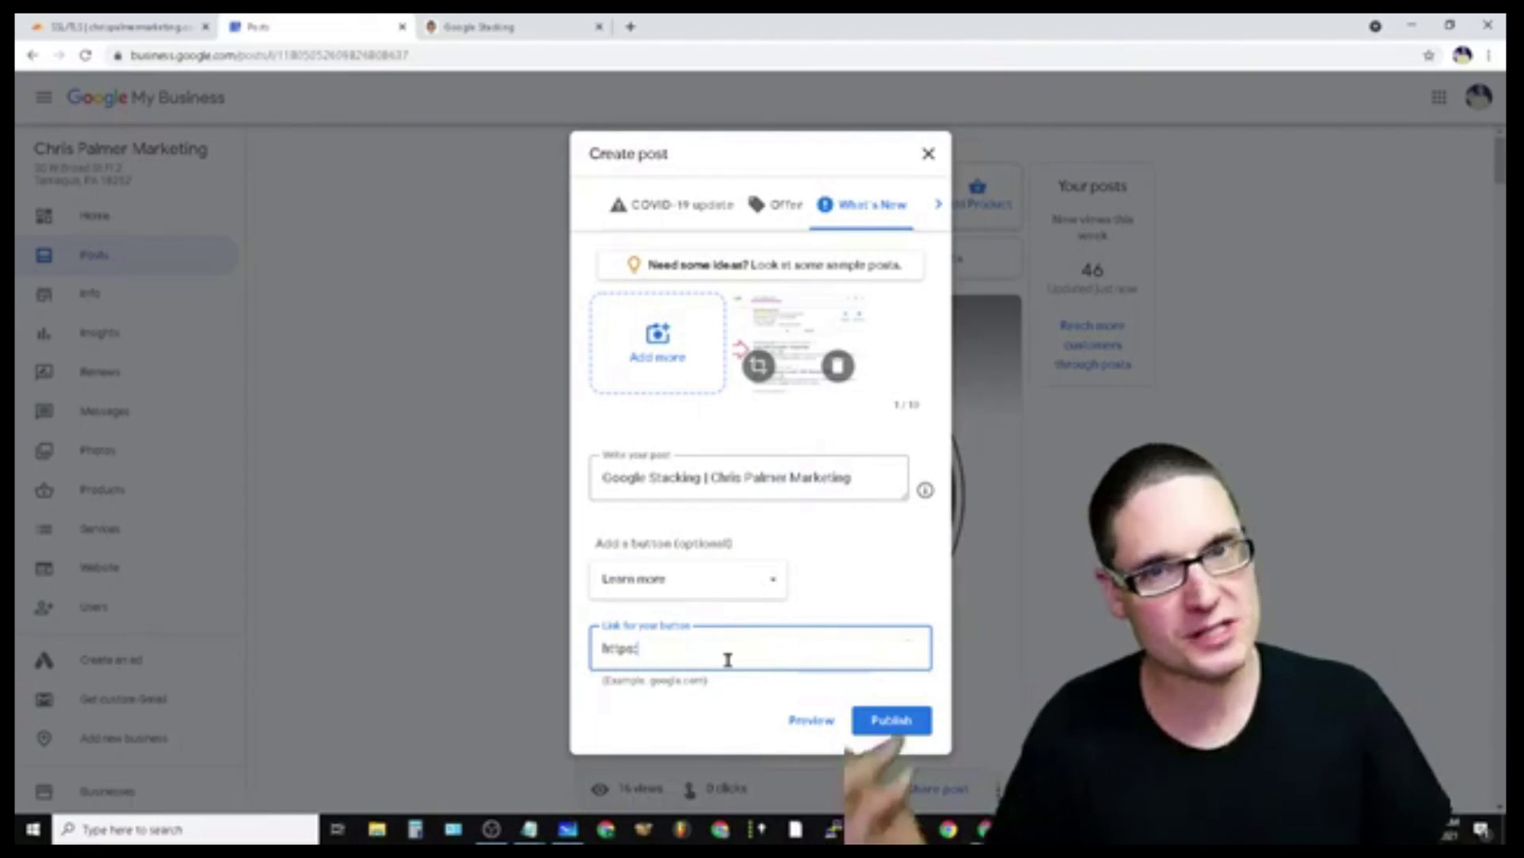
pyautogui.click(880, 478)
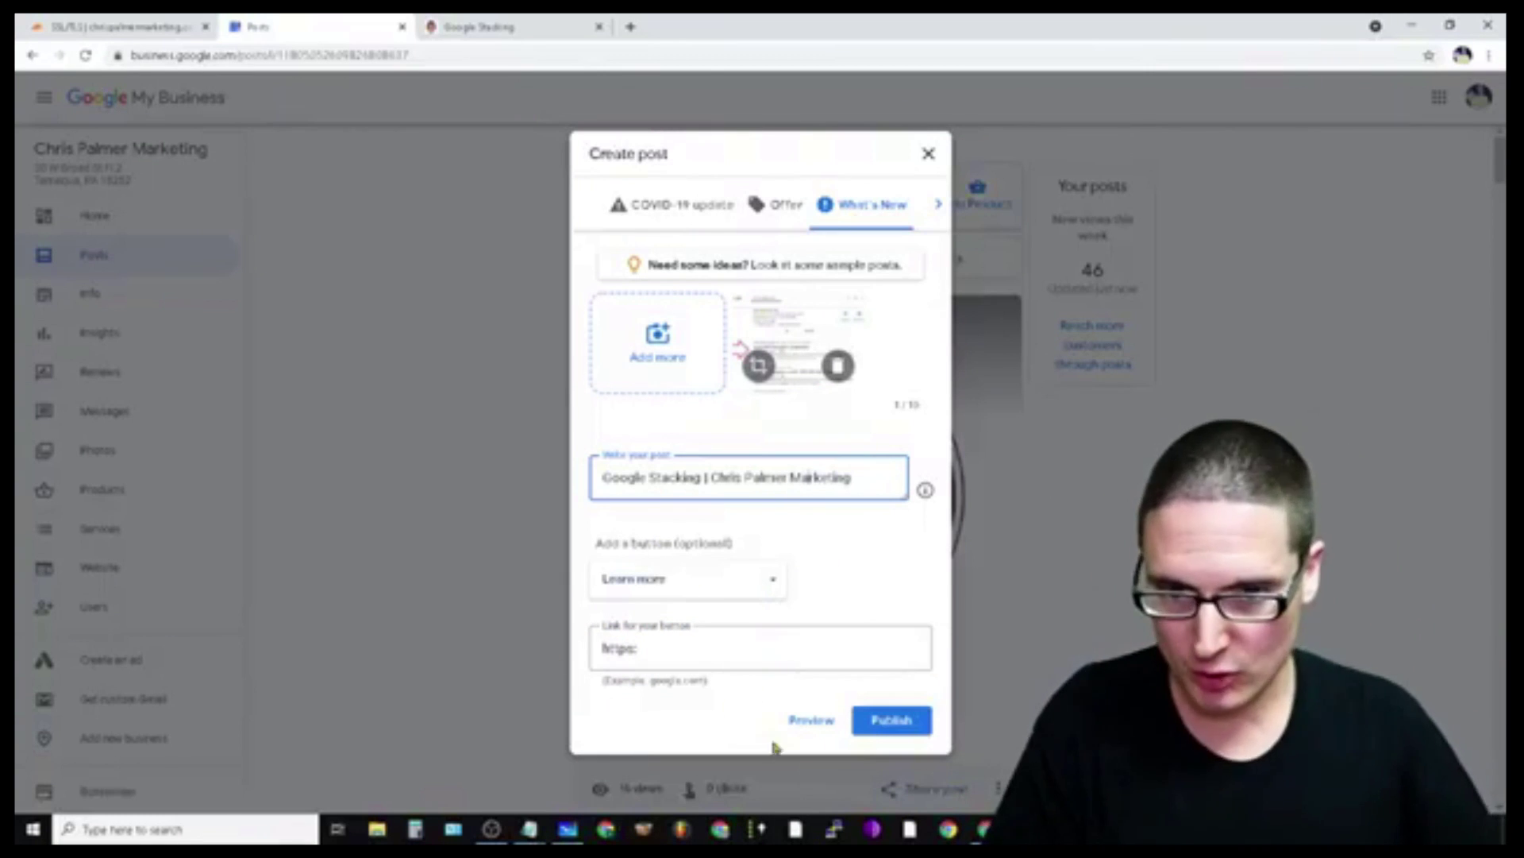
# Step: Copy the Google Stacking article's web address from its tab's address bar
pyautogui.click(657, 650)
pyautogui.hotkey('ctrl', 'Tab')
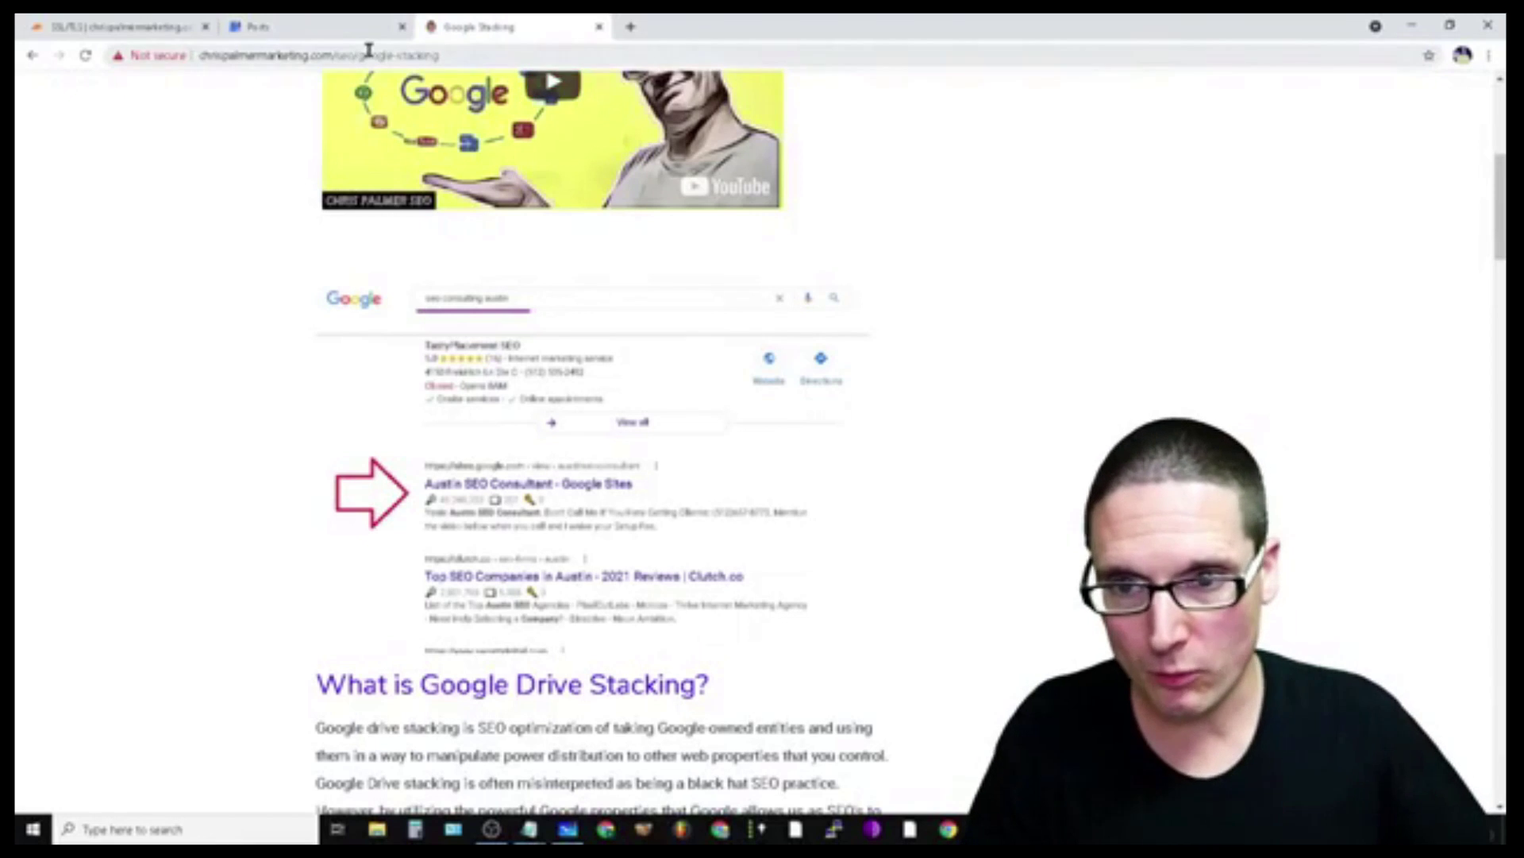
pyautogui.click(368, 52)
pyautogui.rightClick(369, 52)
pyautogui.click(423, 129)
# Step: Paste the article address as the Learn more button link and publish the post
pyautogui.click(304, 26)
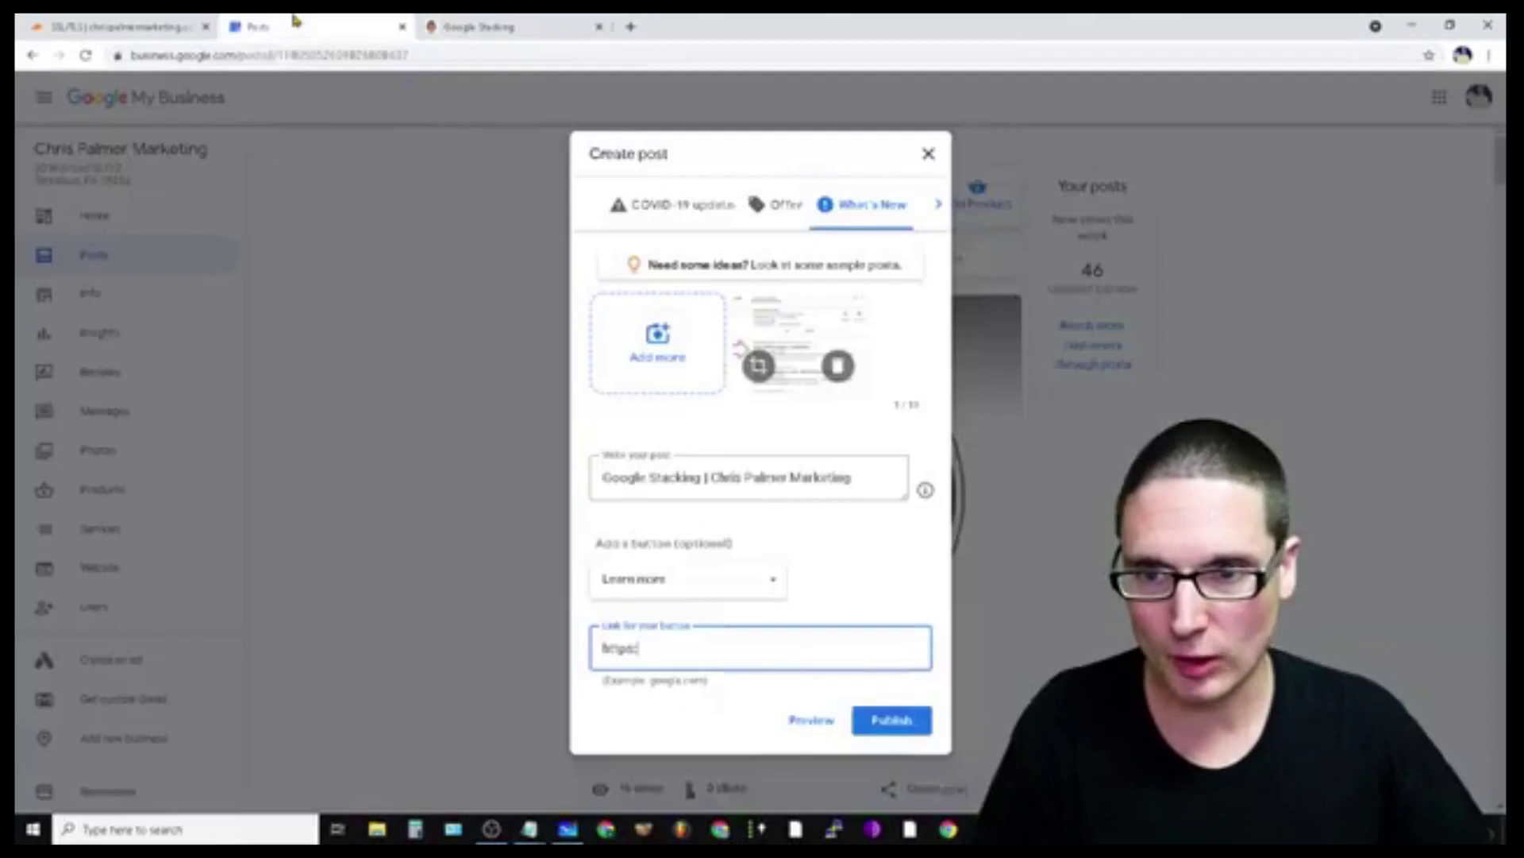
pyautogui.tripleClick(707, 652)
pyautogui.rightClick(708, 653)
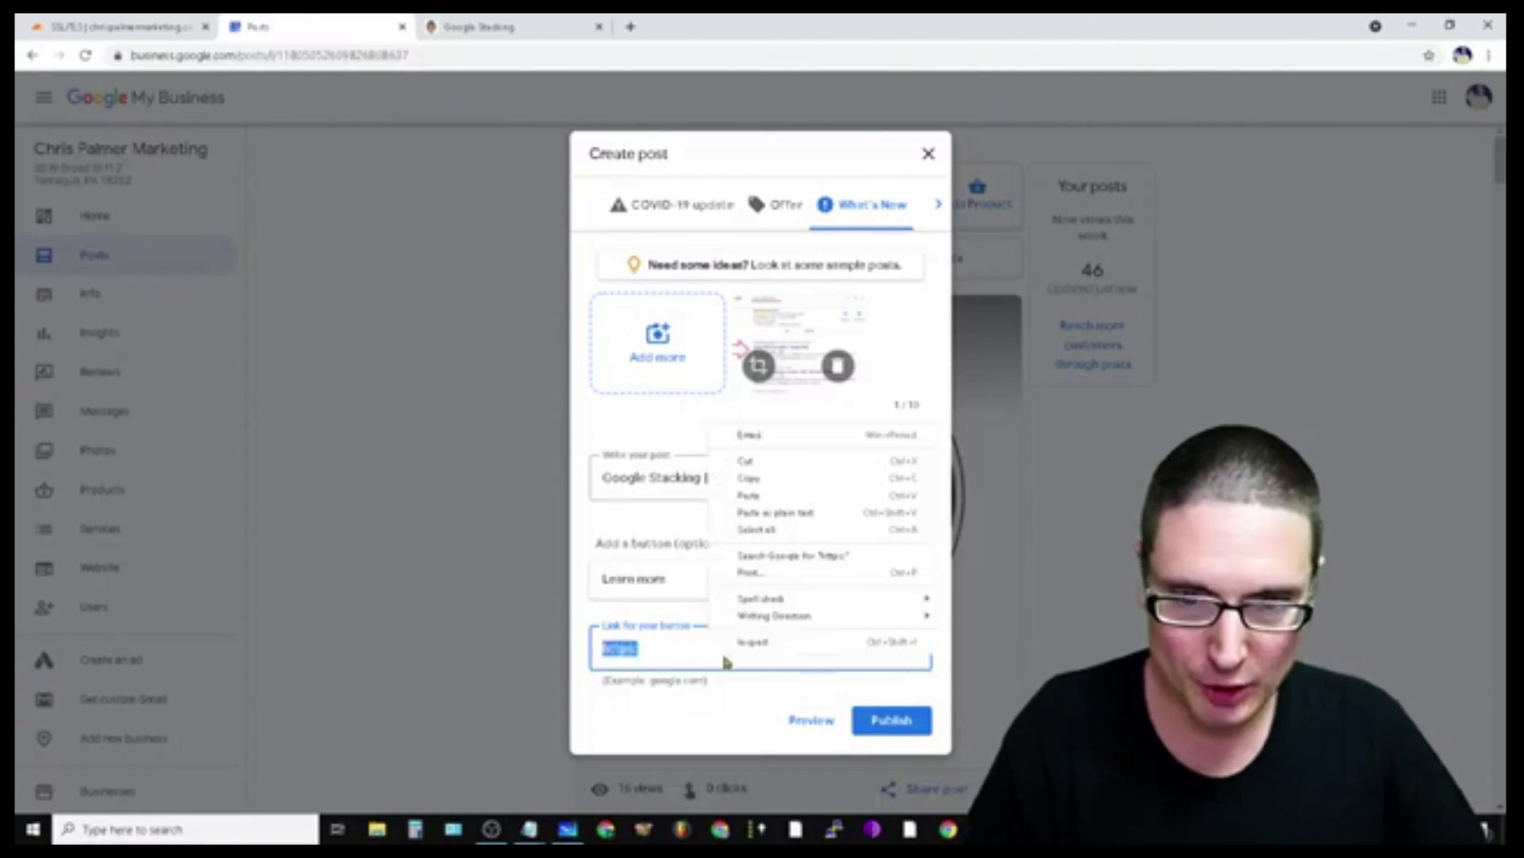
pyautogui.click(811, 502)
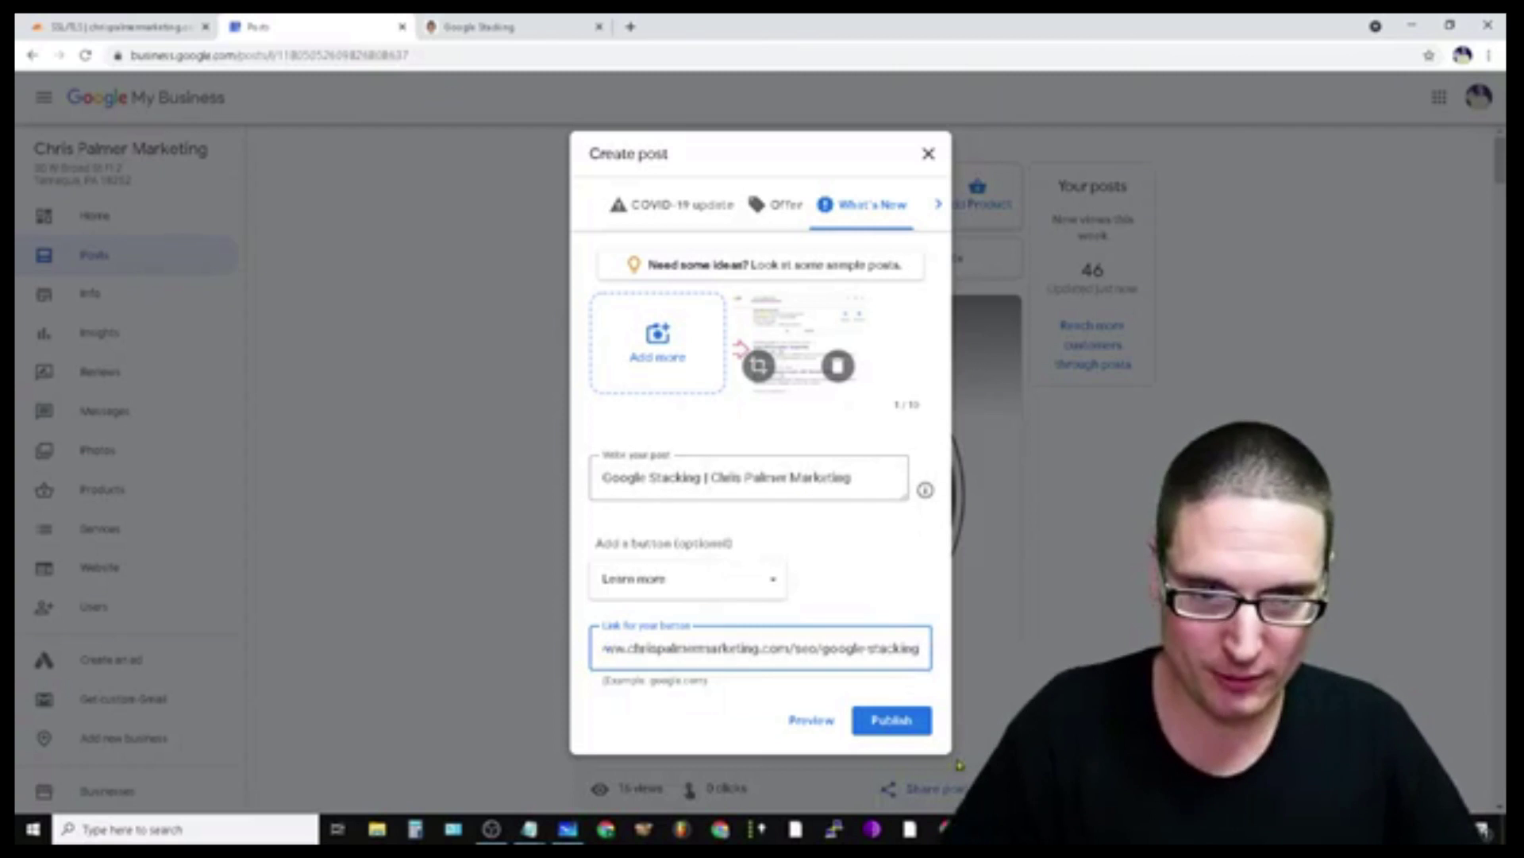
pyautogui.click(911, 722)
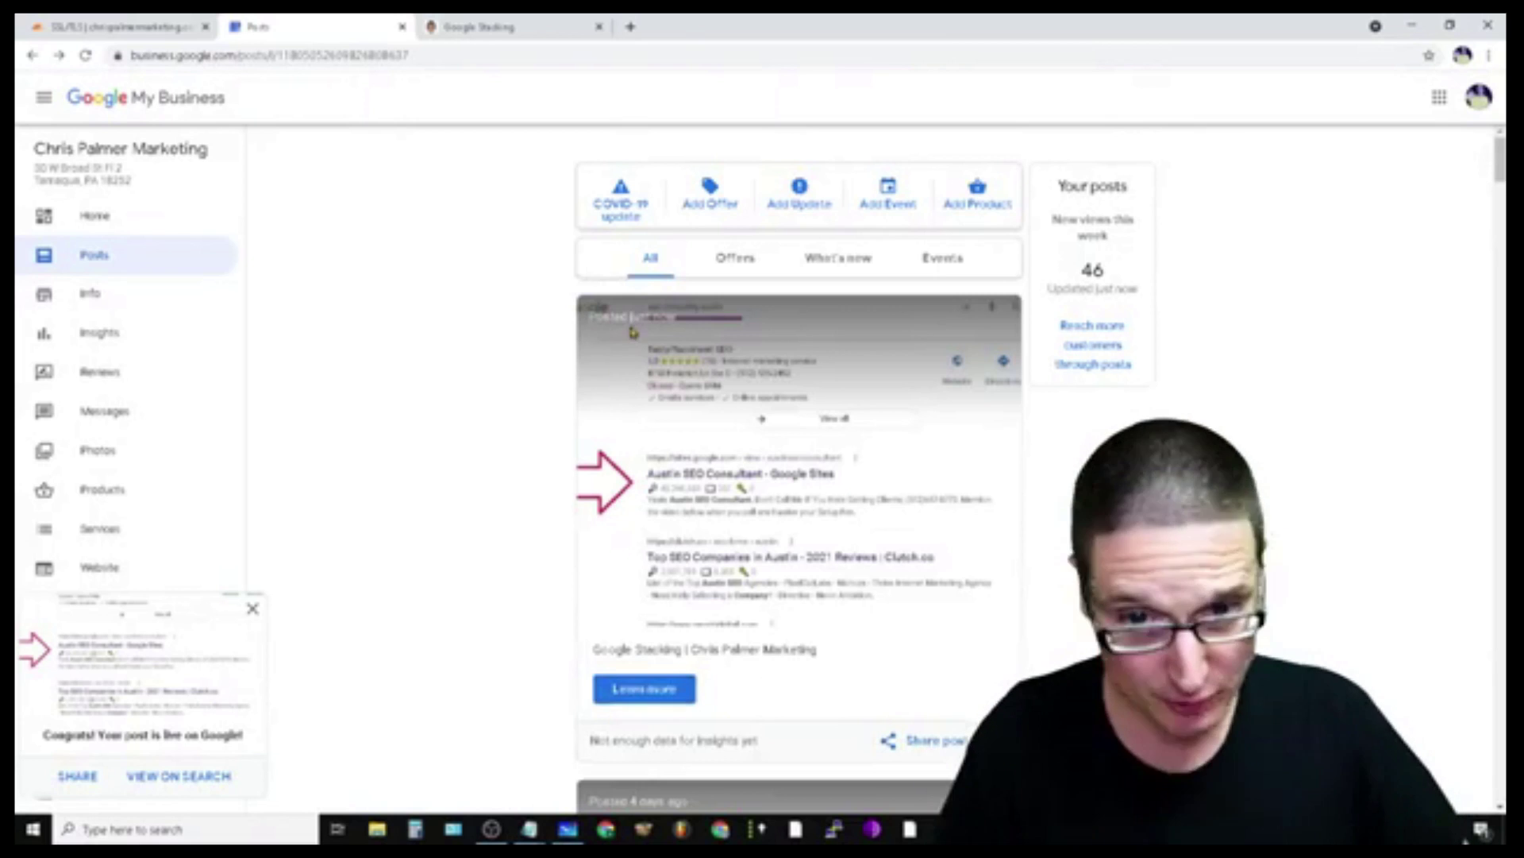
pyautogui.click(568, 20)
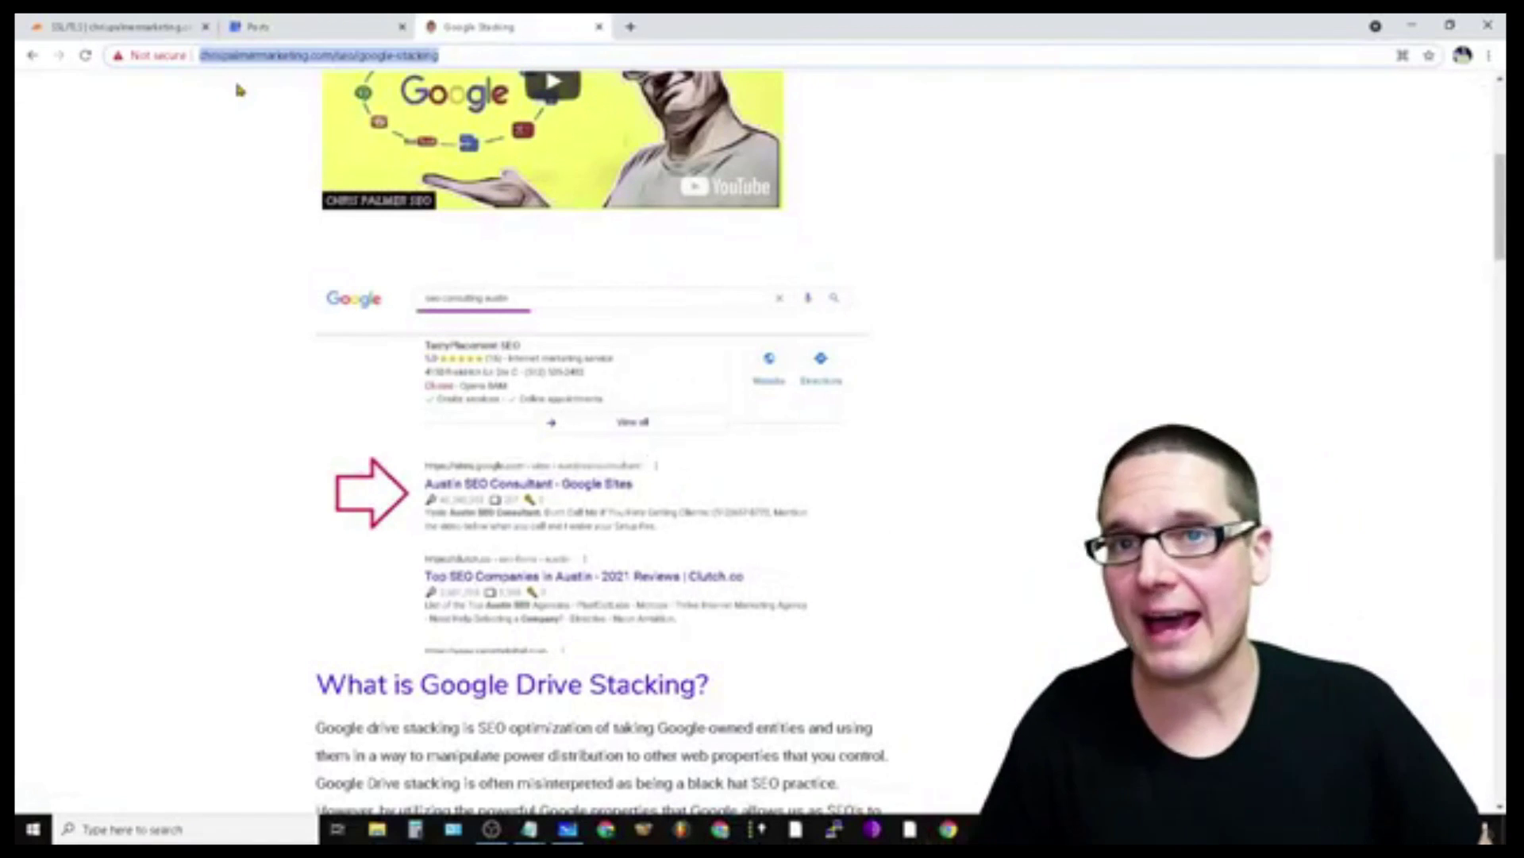
pyautogui.click(316, 23)
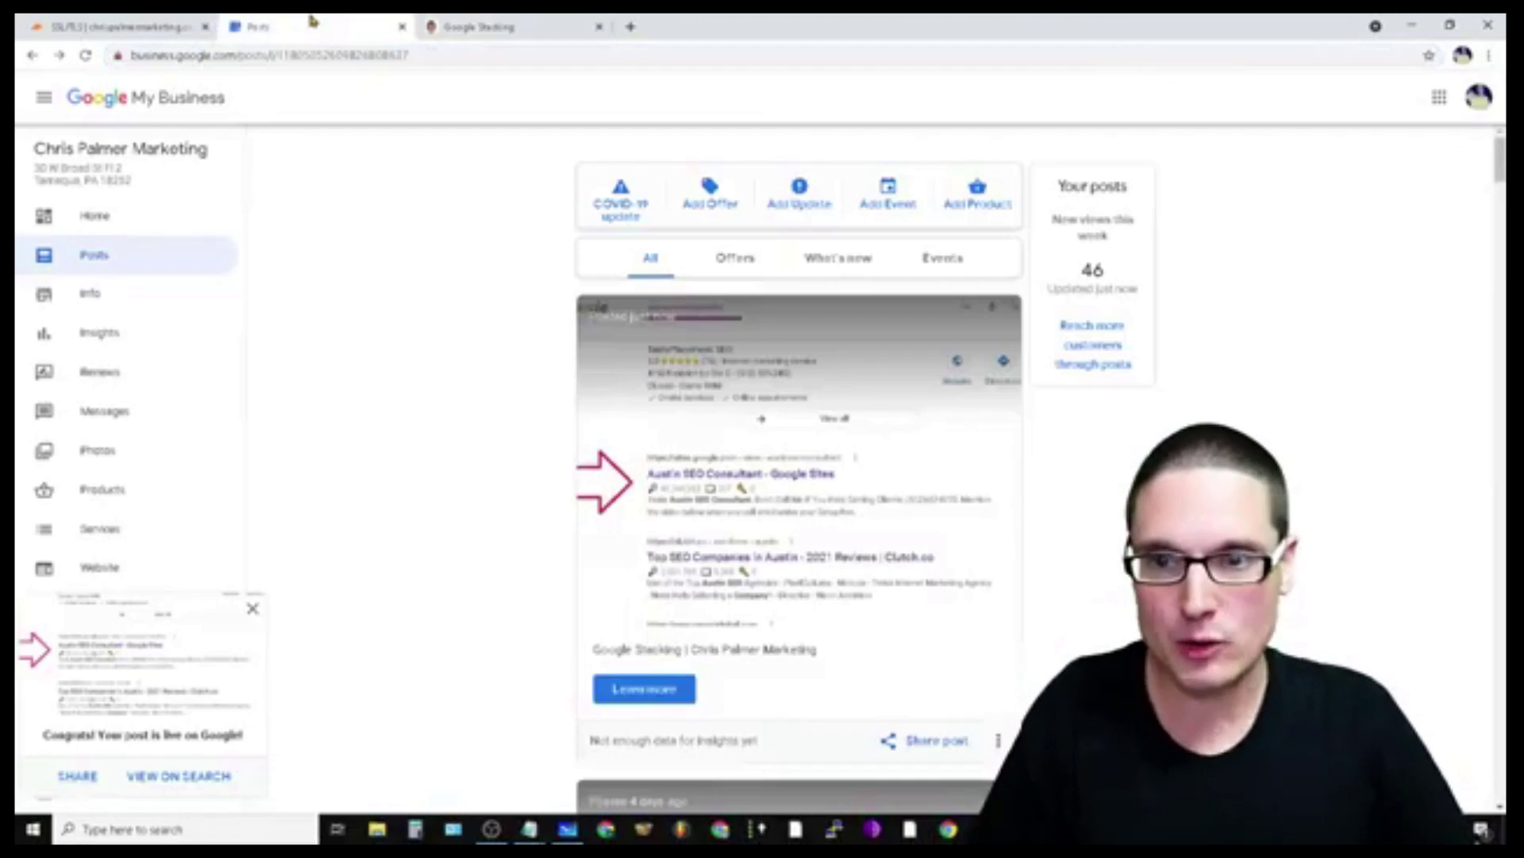